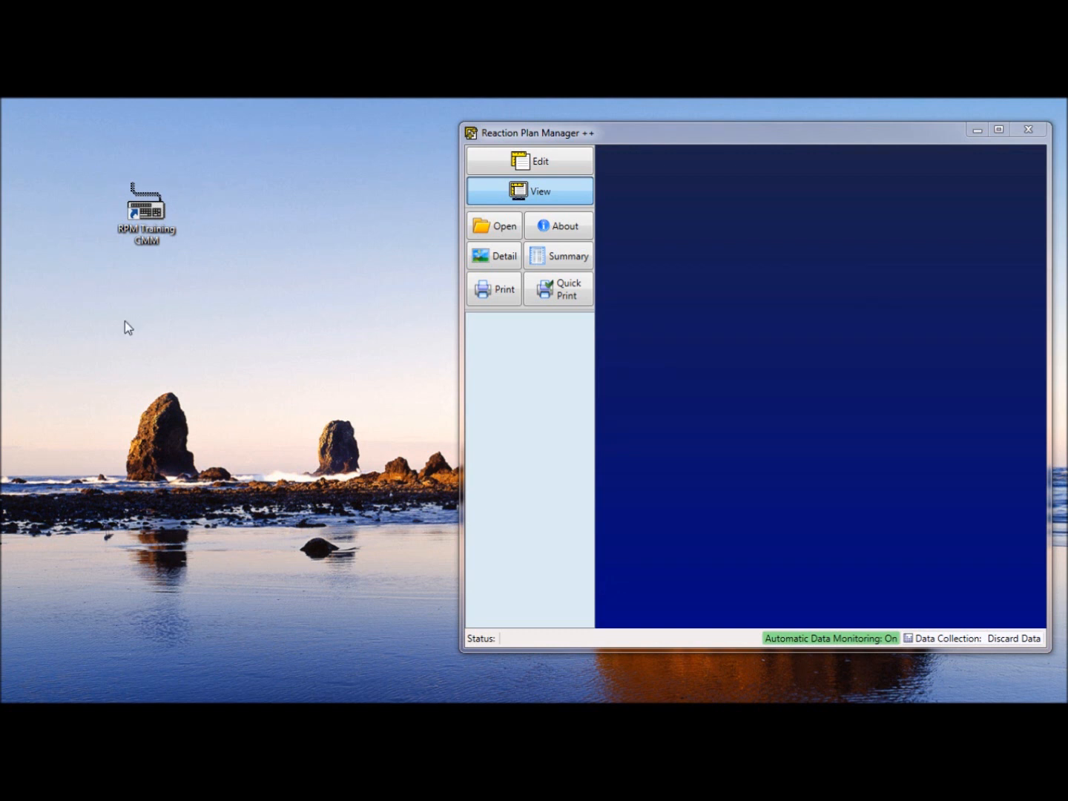
# Launch the RPM Training CMM simulator from the desktop and choose the RPM++ Basics simulation
pyautogui.doubleClick(137, 233)
pyautogui.moveTo(159, 251); pyautogui.dragTo(159, 261)
pyautogui.click(261, 160)
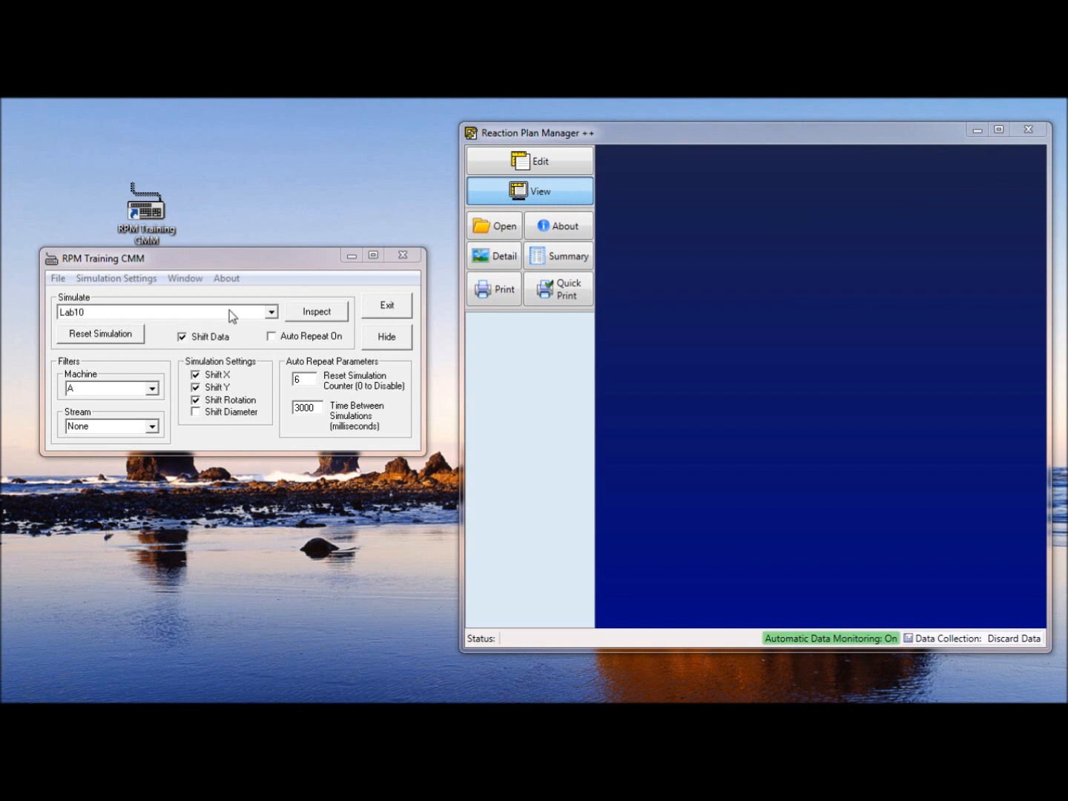
pyautogui.click(272, 313)
pyautogui.scroll(5, 270, 344)
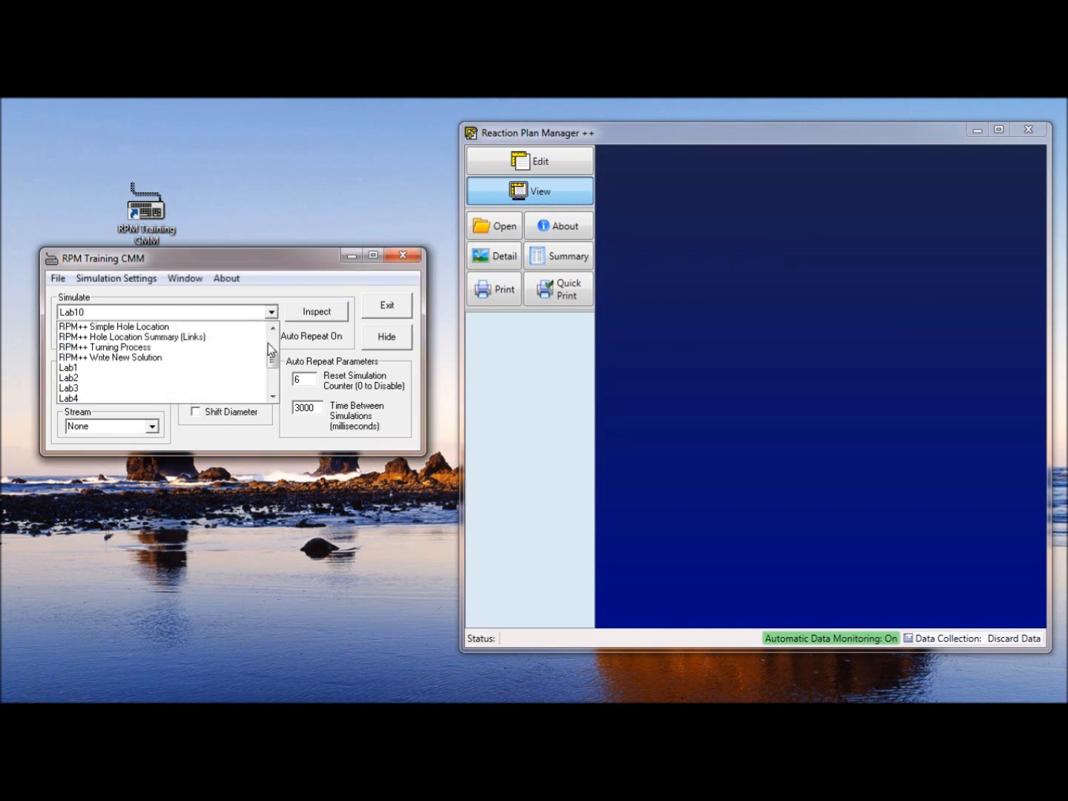
pyautogui.scroll(2, 174, 348)
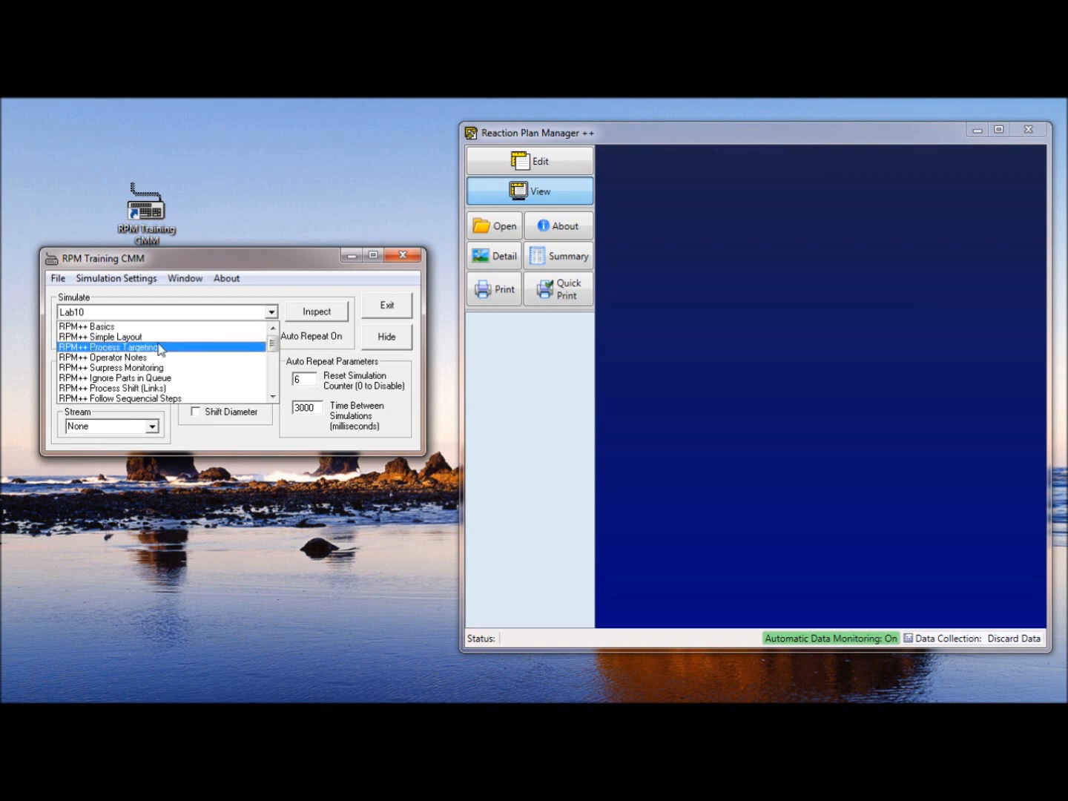
pyautogui.click(141, 327)
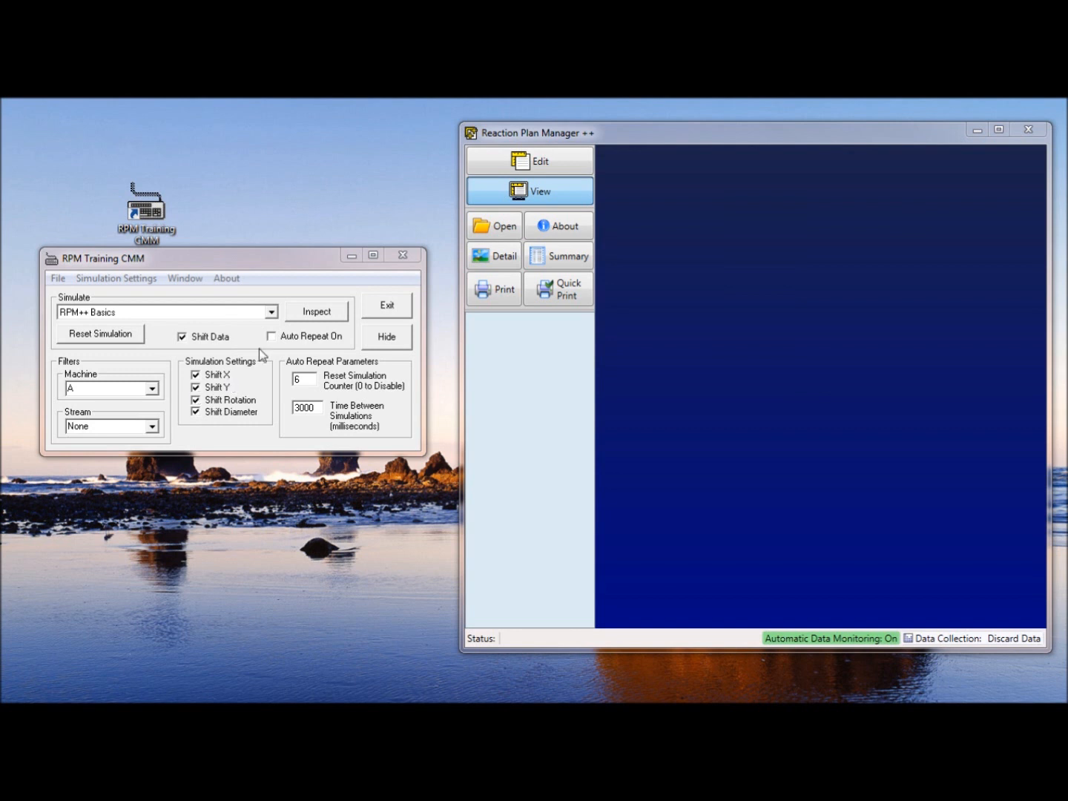
# Choose the RPM++ Simple Layout simulation and replace it with RPM++ Process Targeting
pyautogui.click(272, 311)
pyautogui.click(209, 339)
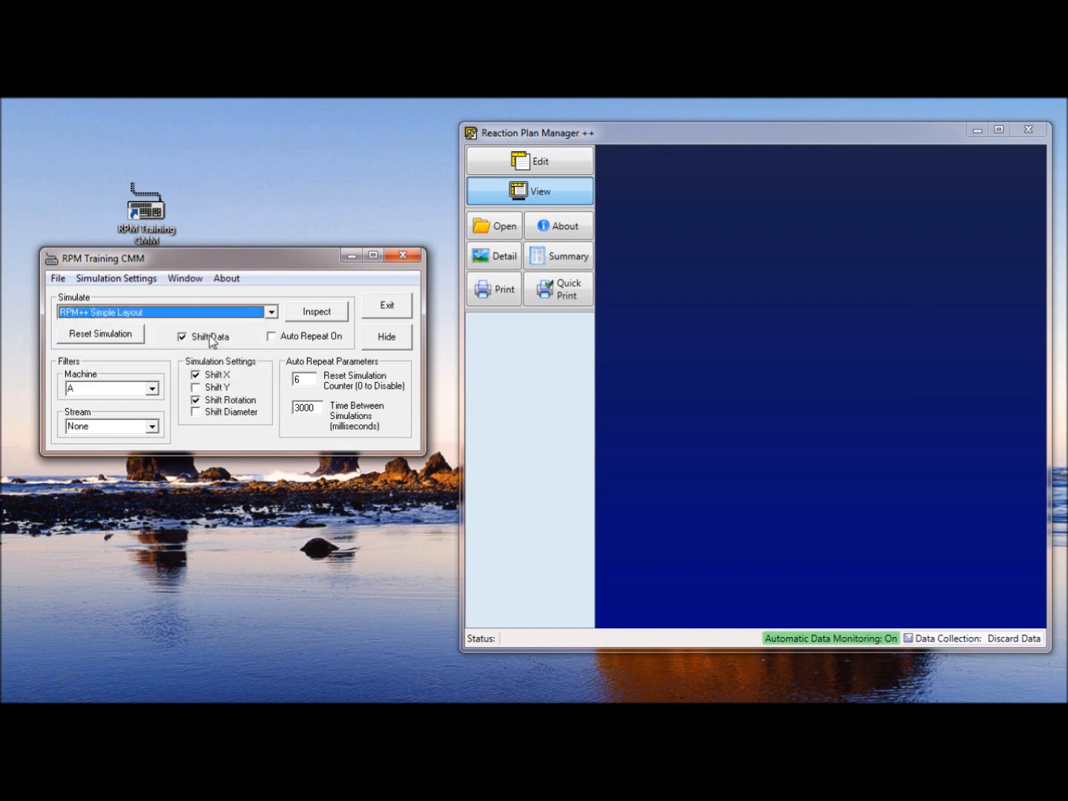
pyautogui.click(271, 313)
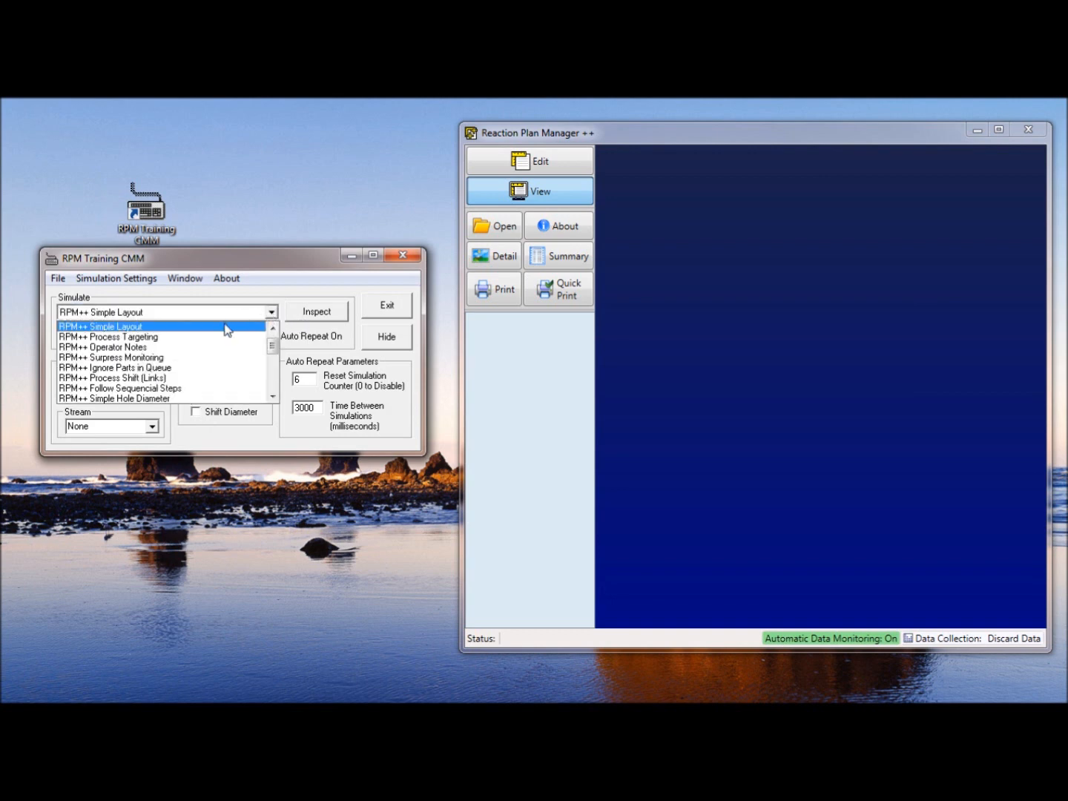
pyautogui.click(219, 337)
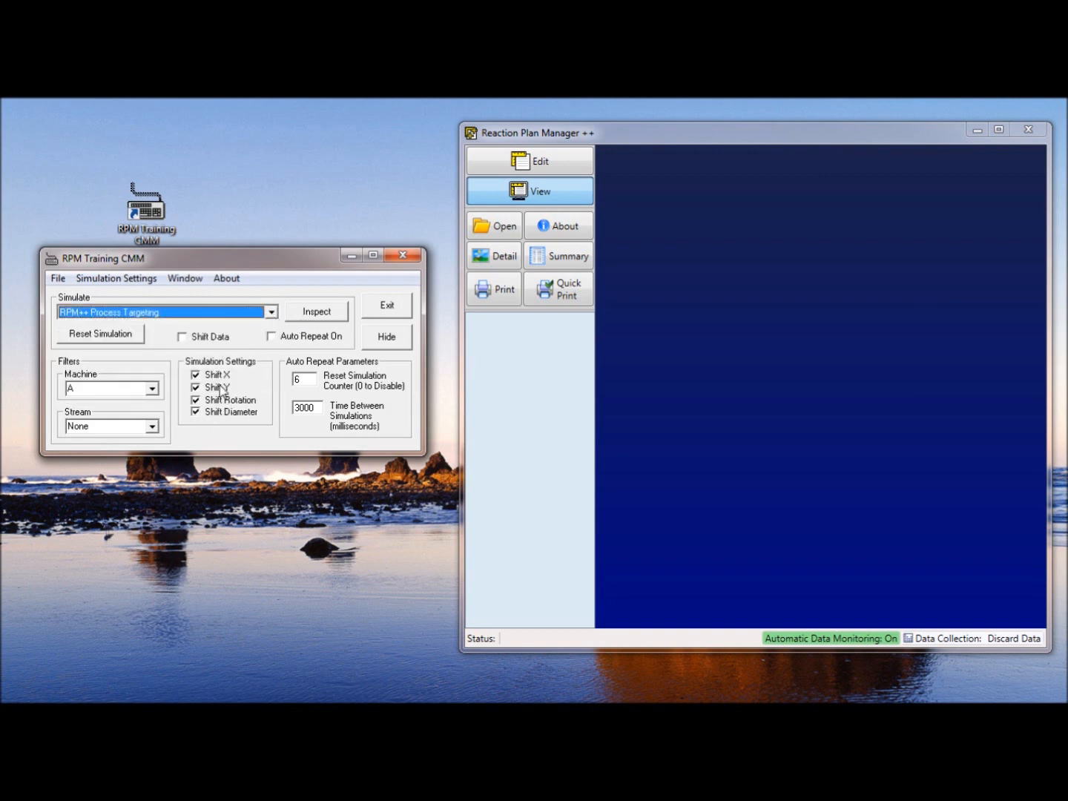
pyautogui.click(270, 313)
pyautogui.scroll(2, 194, 344)
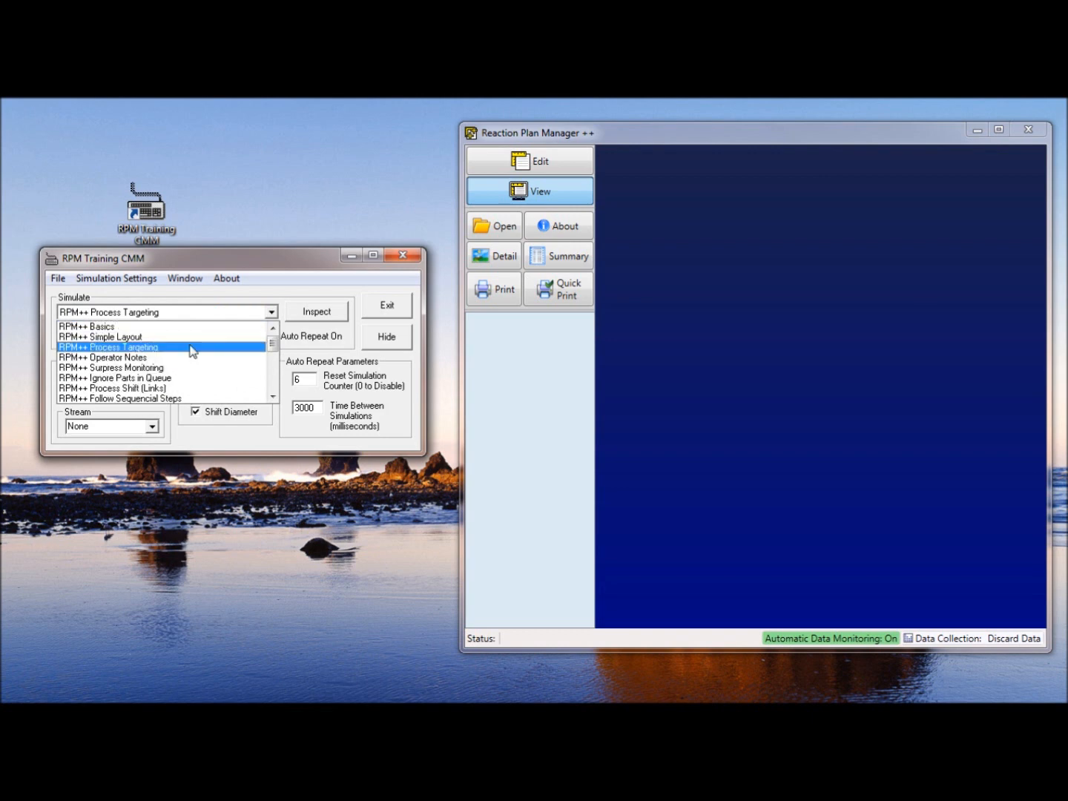
pyautogui.click(190, 348)
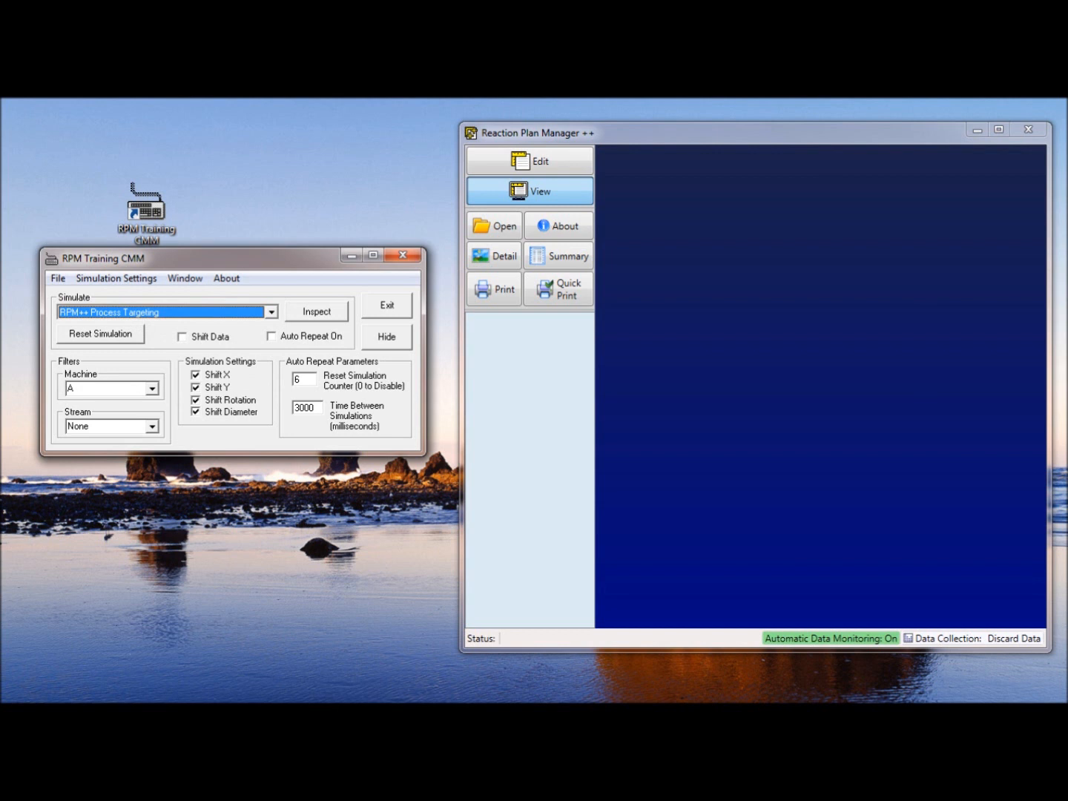
pyautogui.click(293, 180)
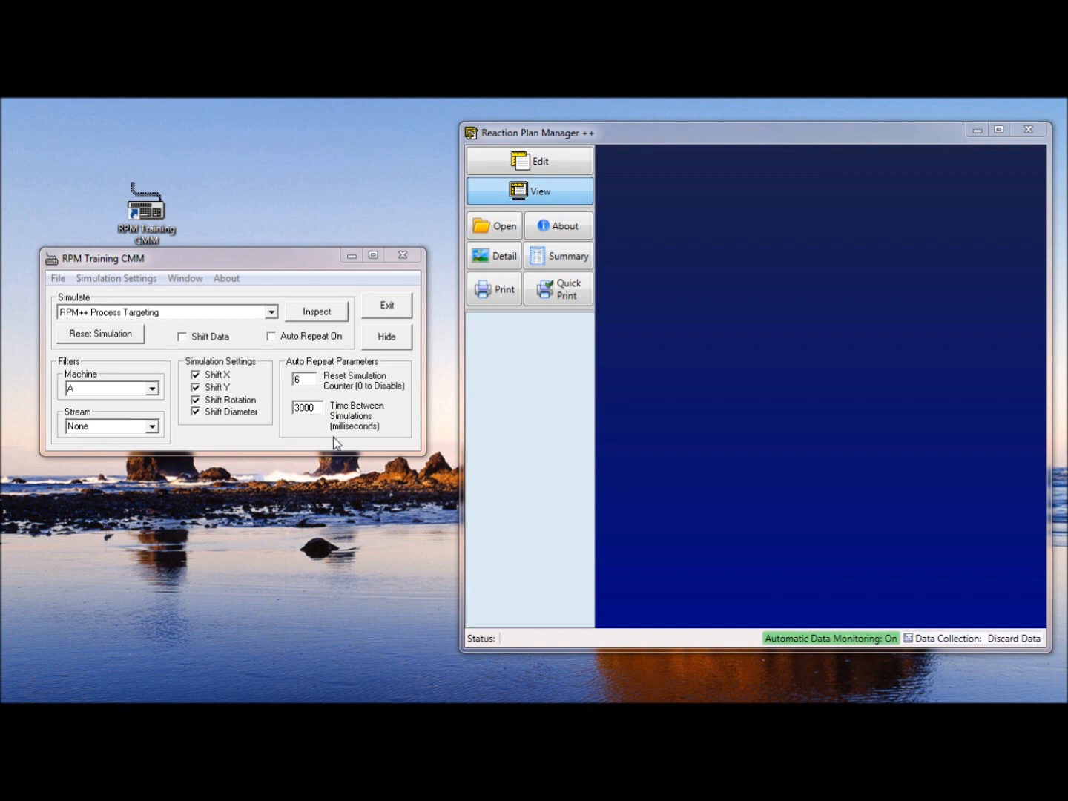
# Set the auto repeat time between simulations to 1000 milliseconds
pyautogui.click(310, 381)
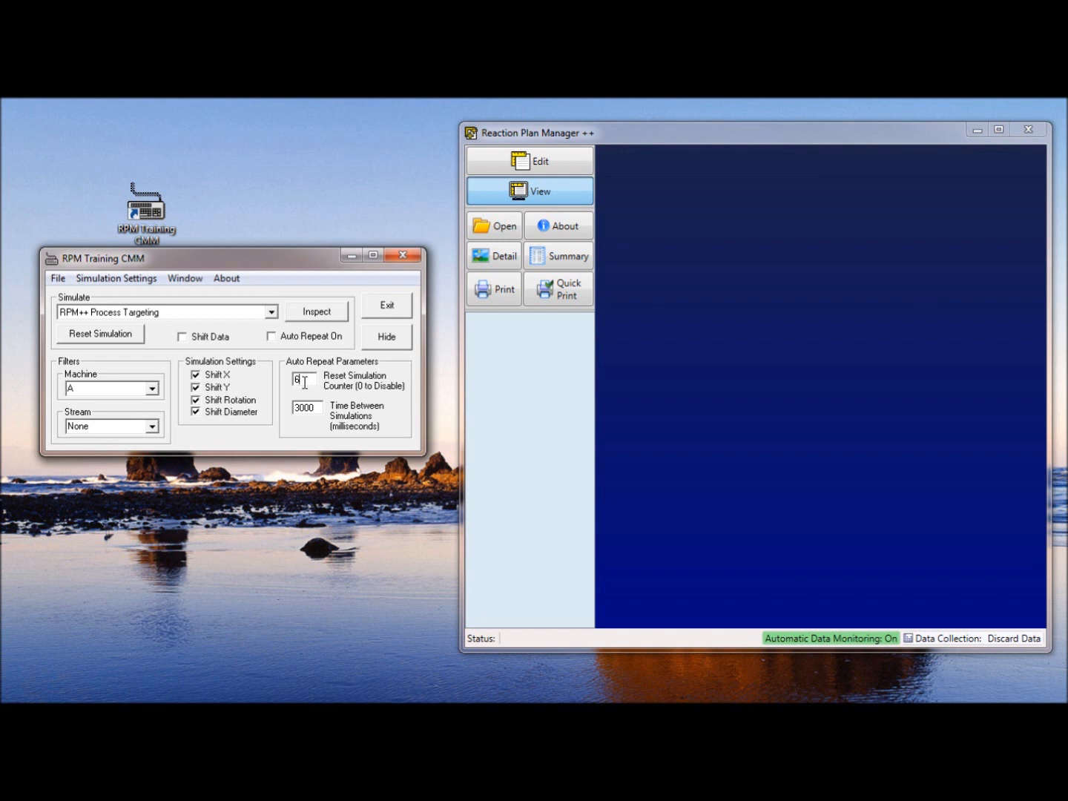
pyautogui.moveTo(315, 407); pyautogui.dragTo(296, 407)
pyautogui.click(295, 409)
pyautogui.press('Delete')
pyautogui.write('1')
pyautogui.click(232, 194)
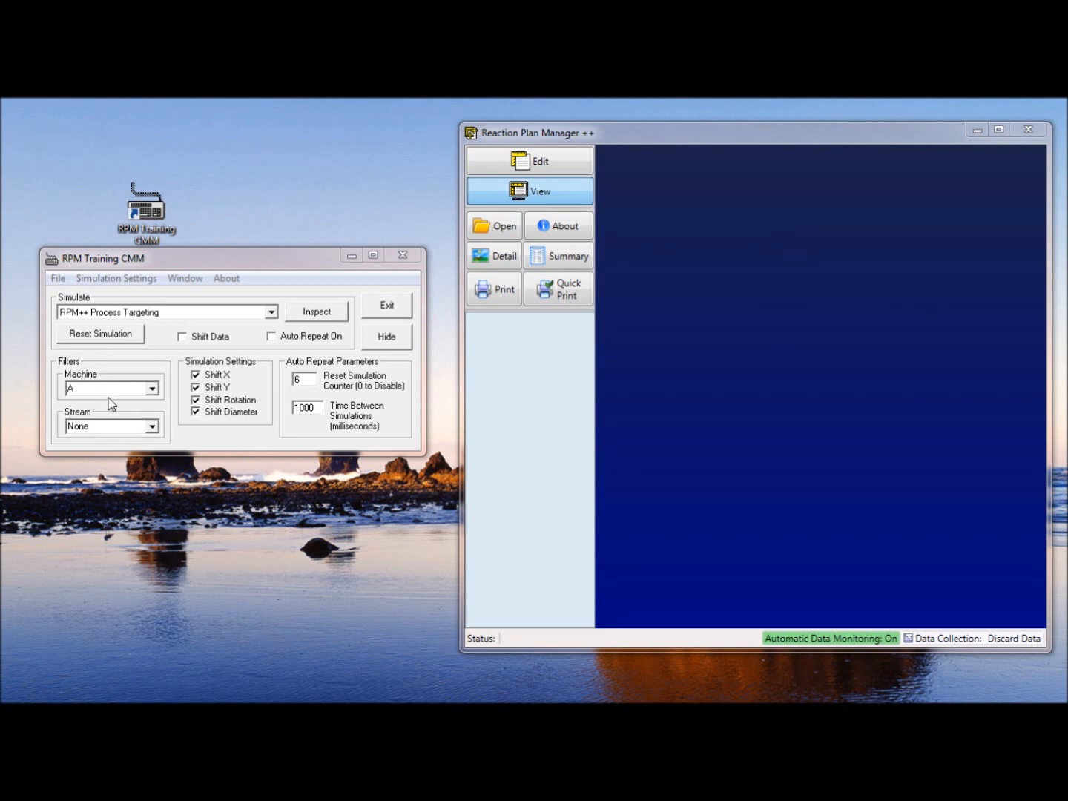
# Check the available Machine and Stream filter options
pyautogui.click(152, 389)
pyautogui.click(152, 390)
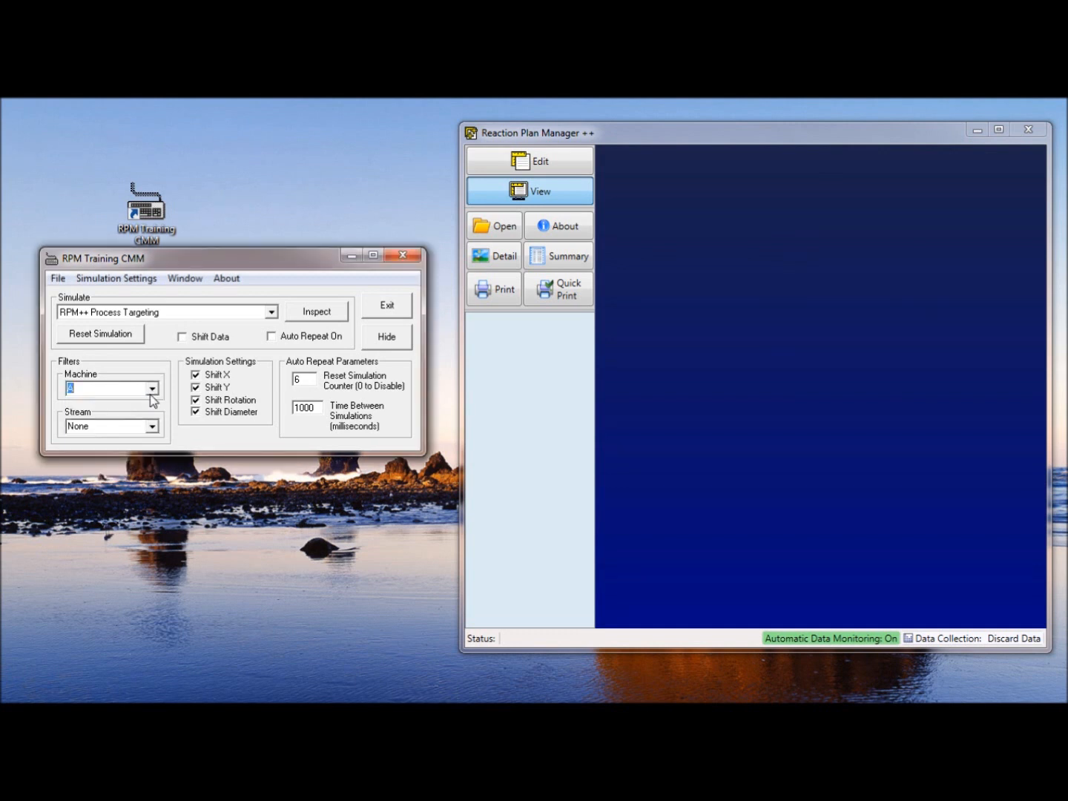
pyautogui.click(152, 427)
pyautogui.click(153, 428)
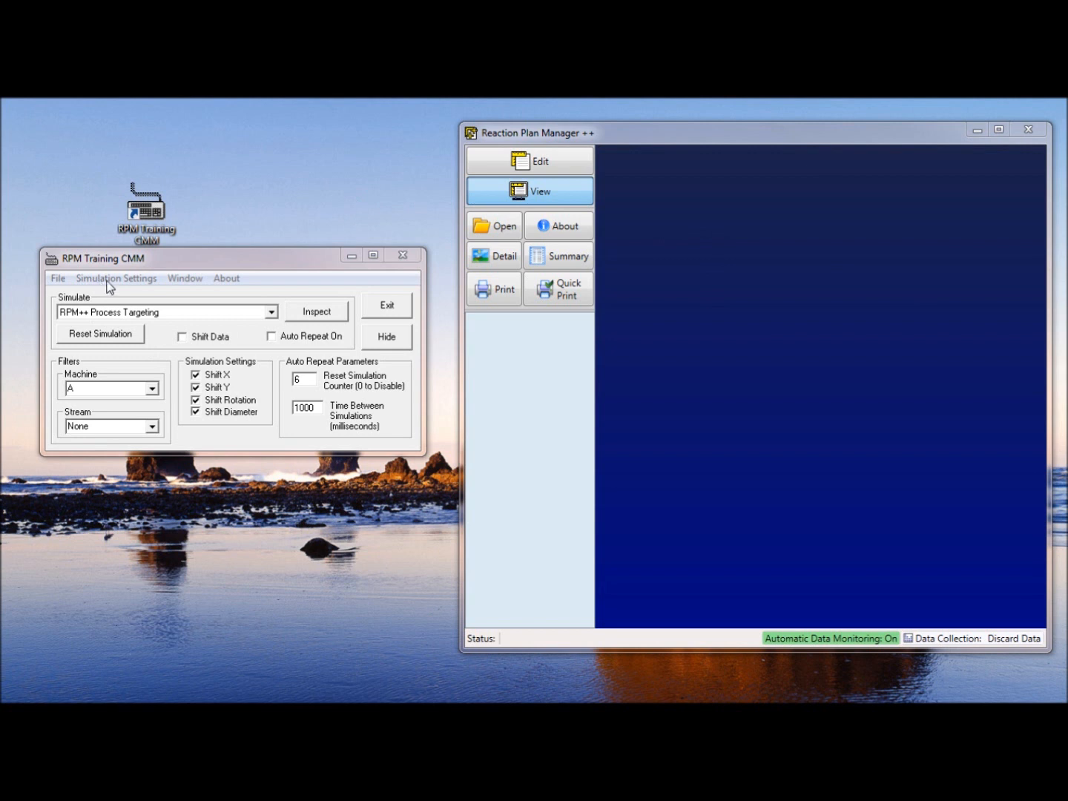
# Enable sending data to QC-Calc and choose the RPM++ Simple Layout QC-CALC simulation
pyautogui.click(150, 265)
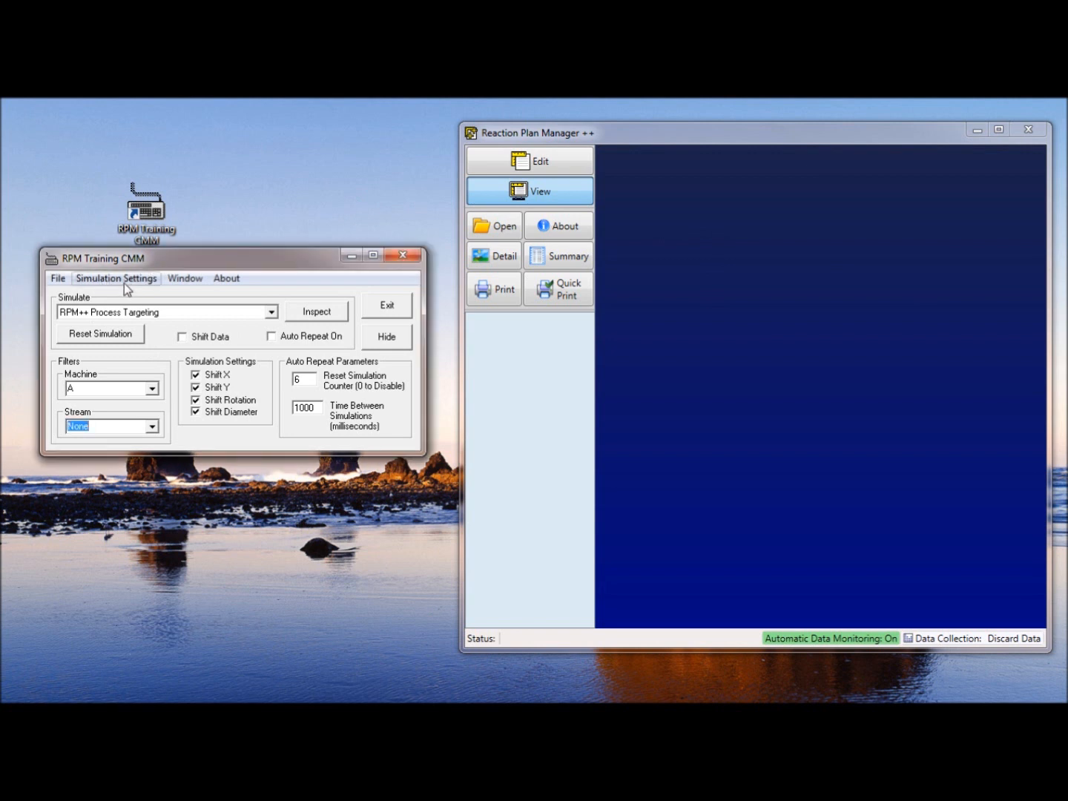
pyautogui.click(123, 282)
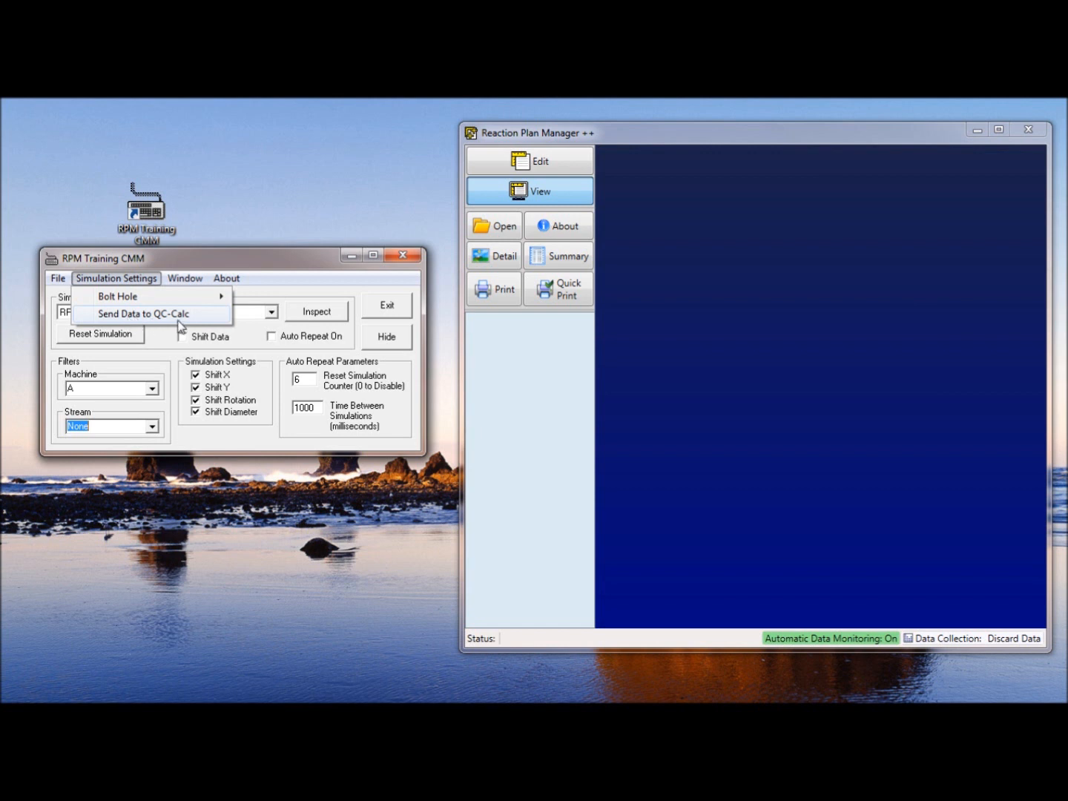
pyautogui.click(140, 315)
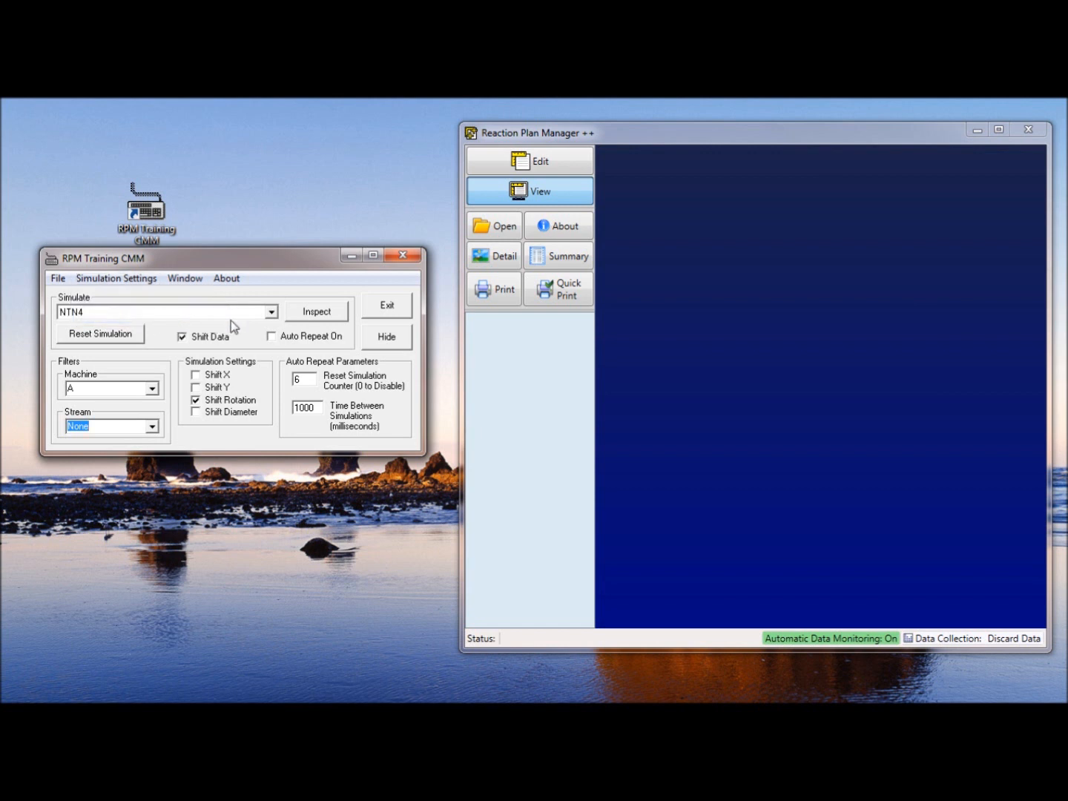
pyautogui.click(271, 312)
pyautogui.scroll(1, 254, 355)
pyautogui.scroll(3, 256, 355)
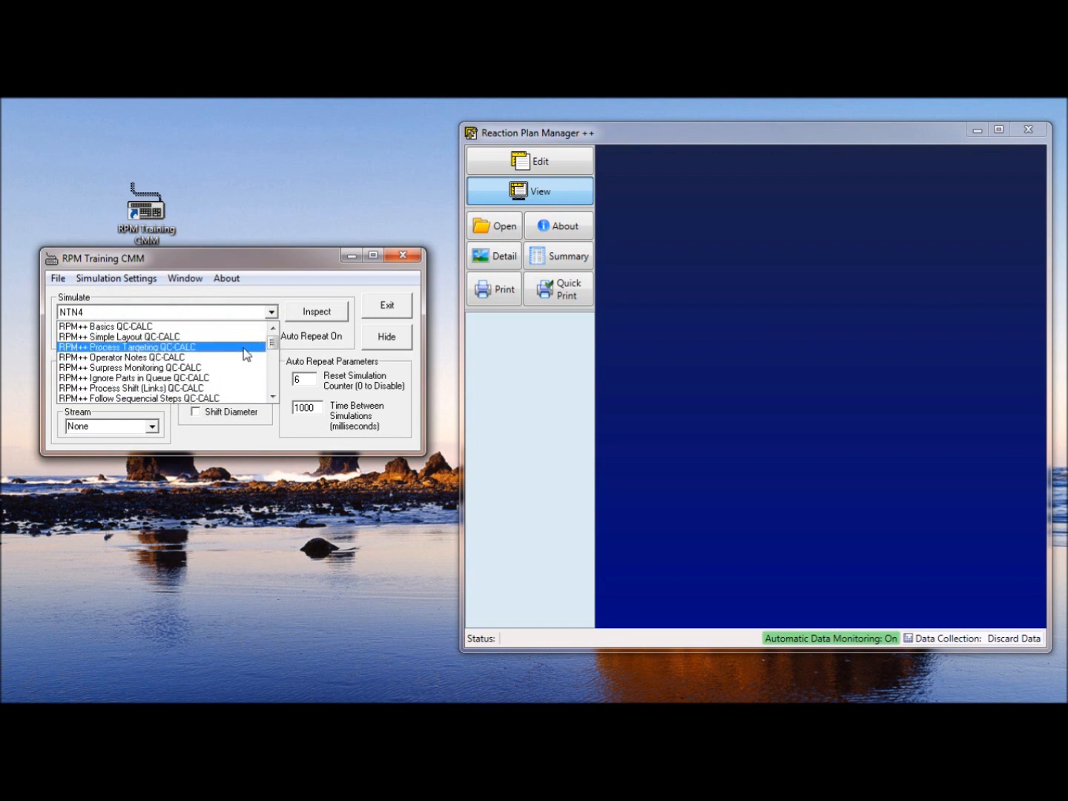
pyautogui.click(252, 338)
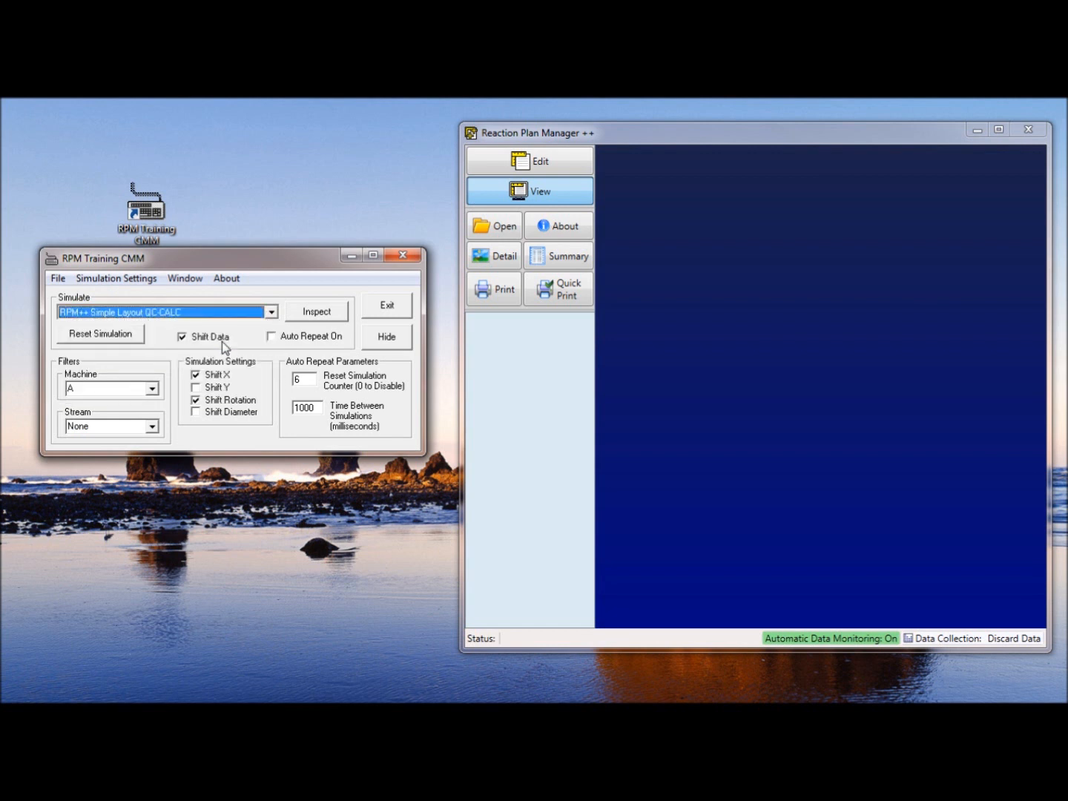
# Look over the QC-CALC simulations and turn off sending data to QC-Calc
pyautogui.click(271, 310)
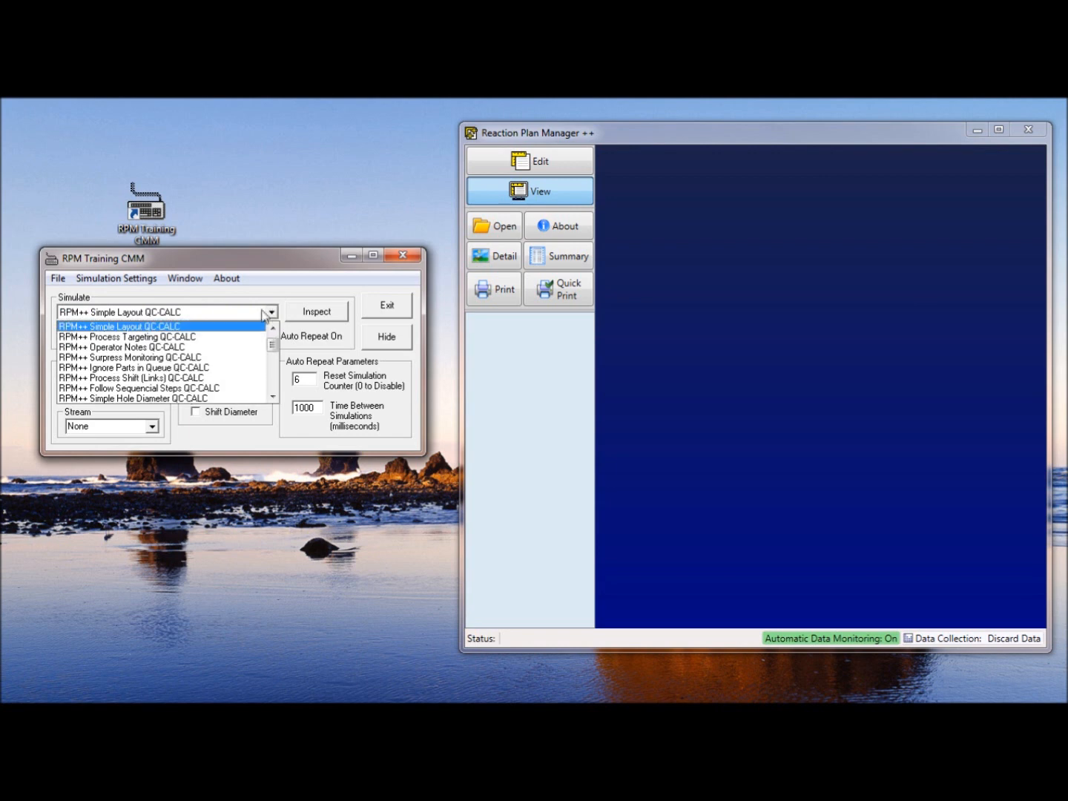
pyautogui.click(168, 277)
pyautogui.click(138, 279)
pyautogui.click(204, 259)
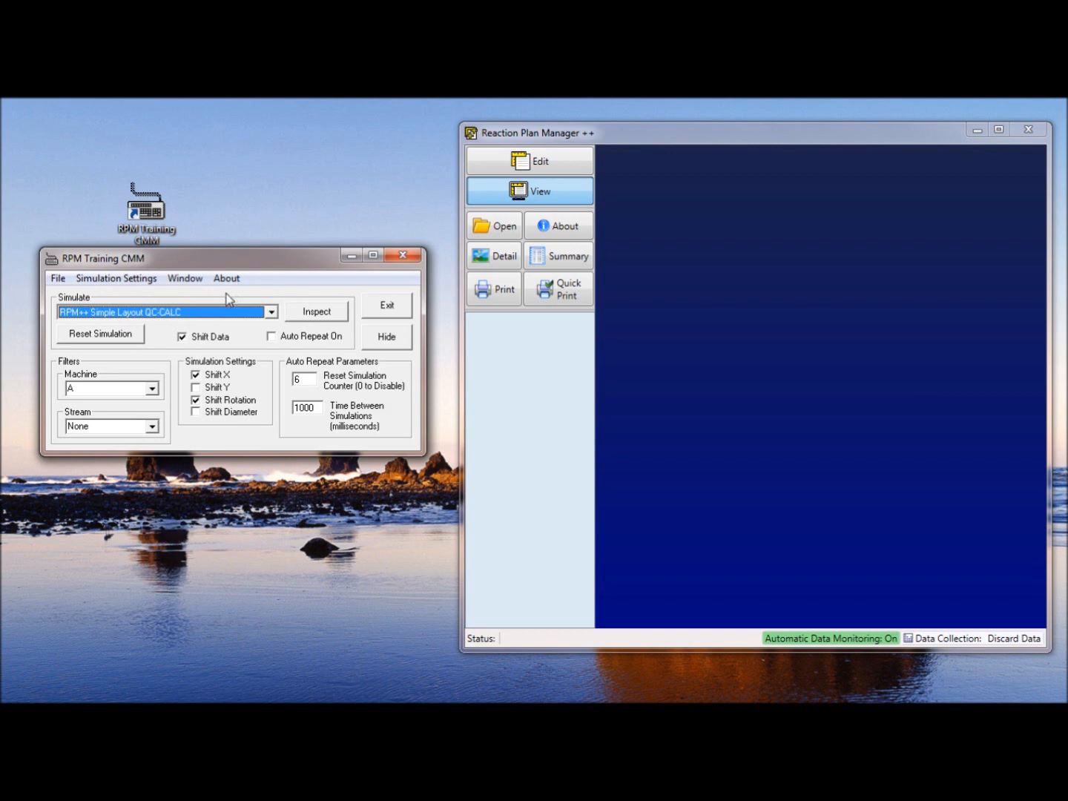
pyautogui.click(135, 282)
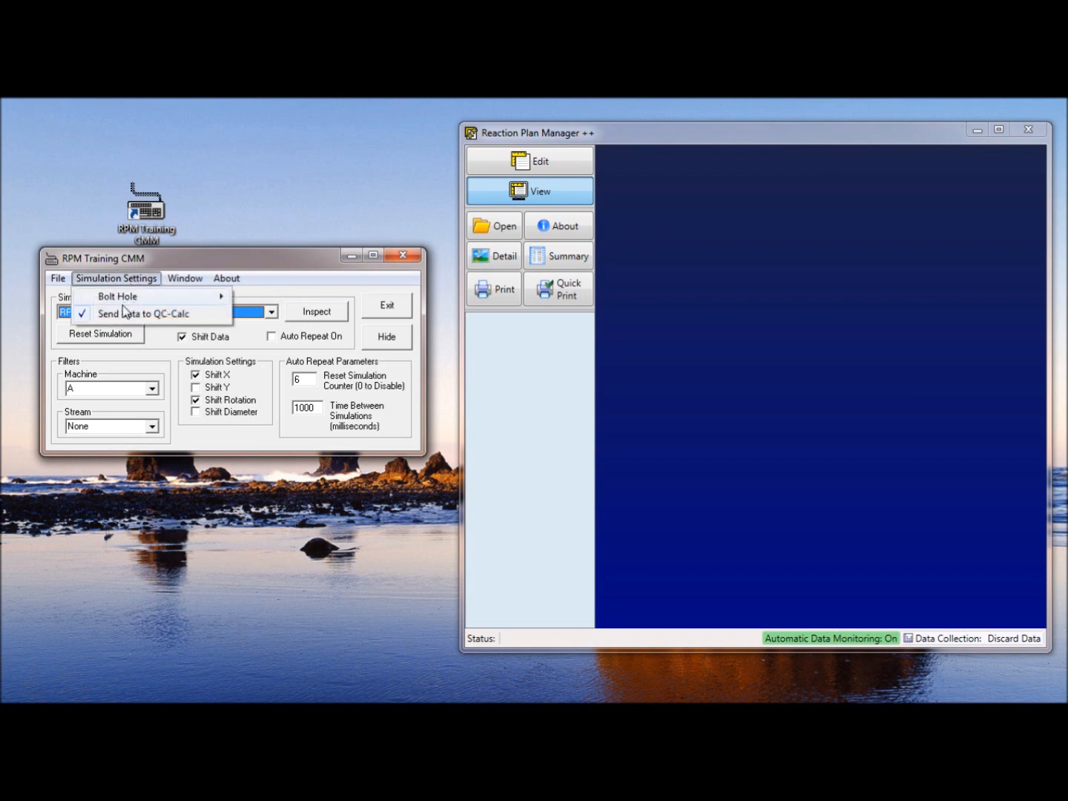
pyautogui.click(126, 313)
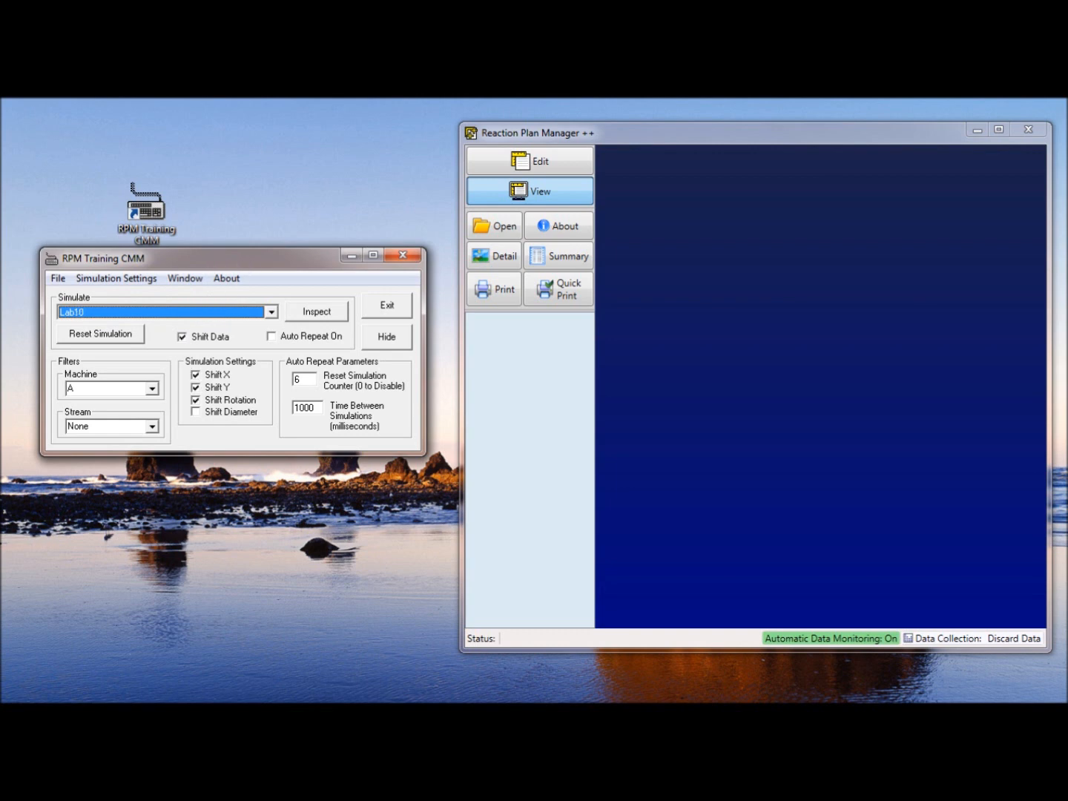
pyautogui.click(273, 174)
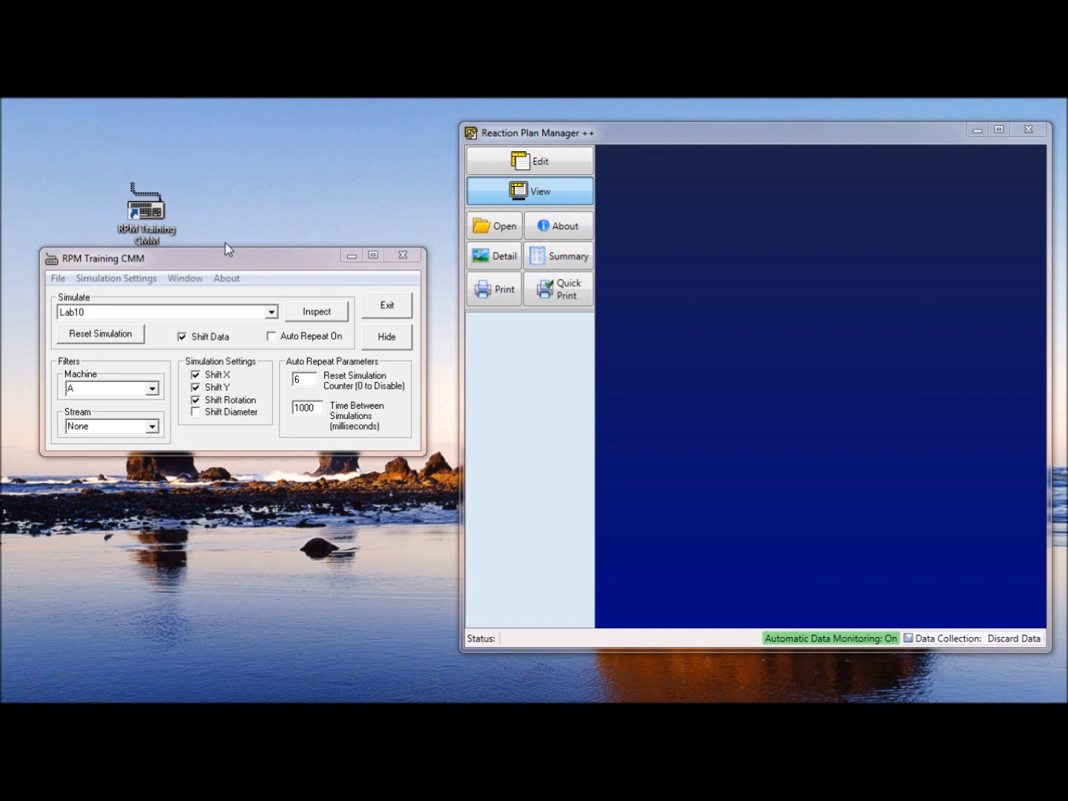
pyautogui.click(229, 262)
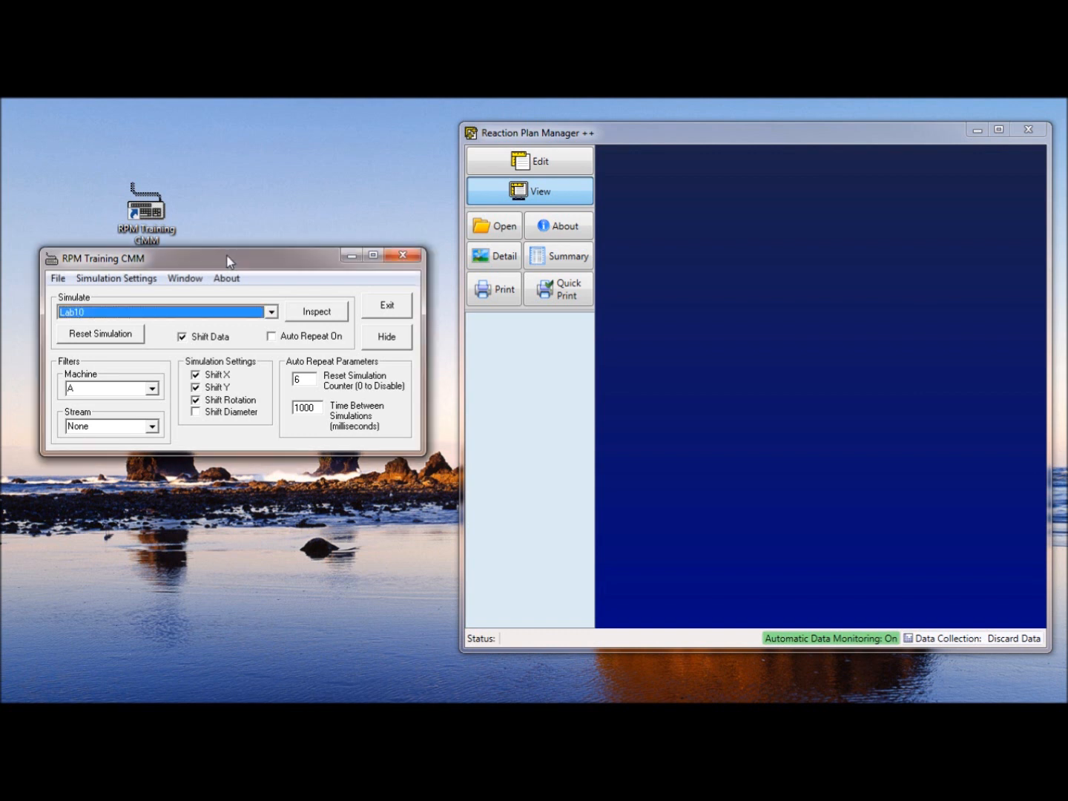
pyautogui.moveTo(229, 261); pyautogui.dragTo(224, 261)
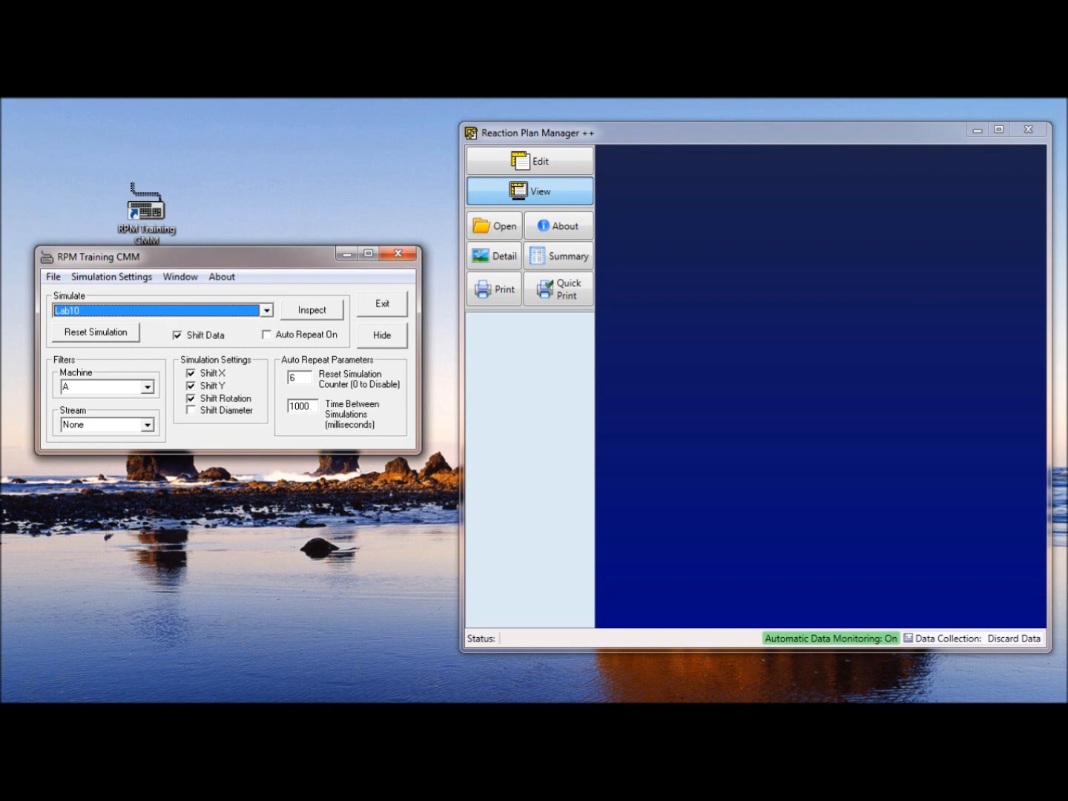
pyautogui.click(268, 162)
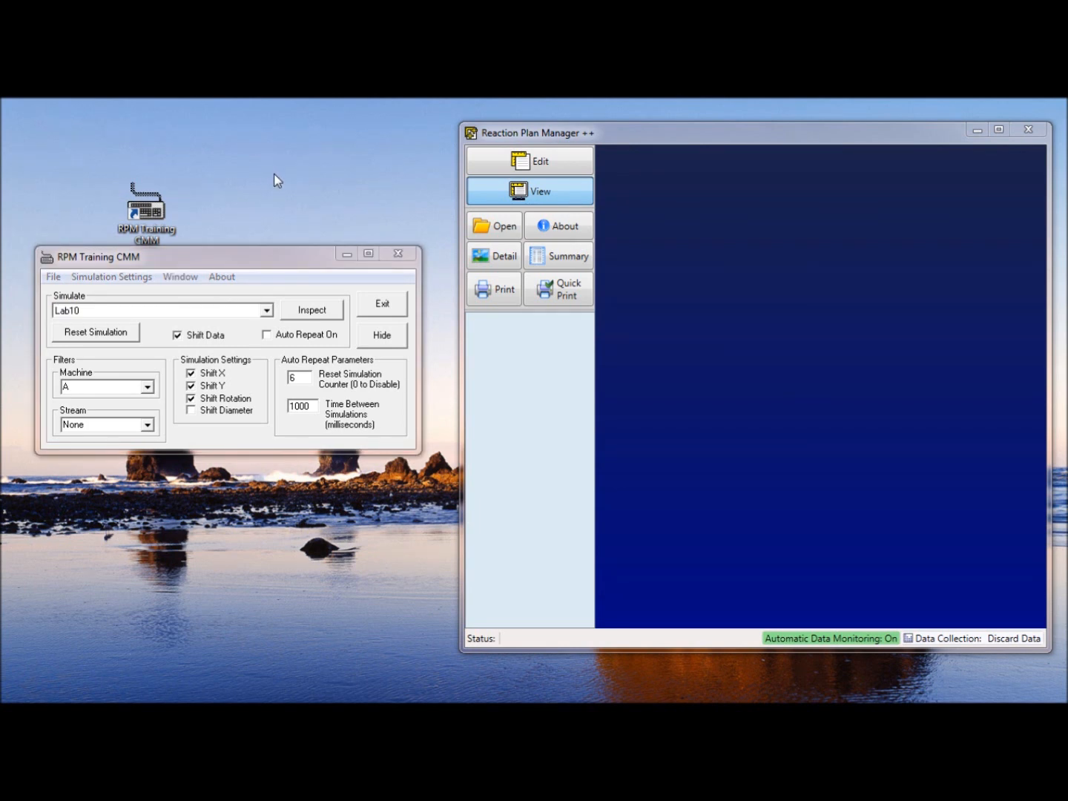
pyautogui.click(265, 271)
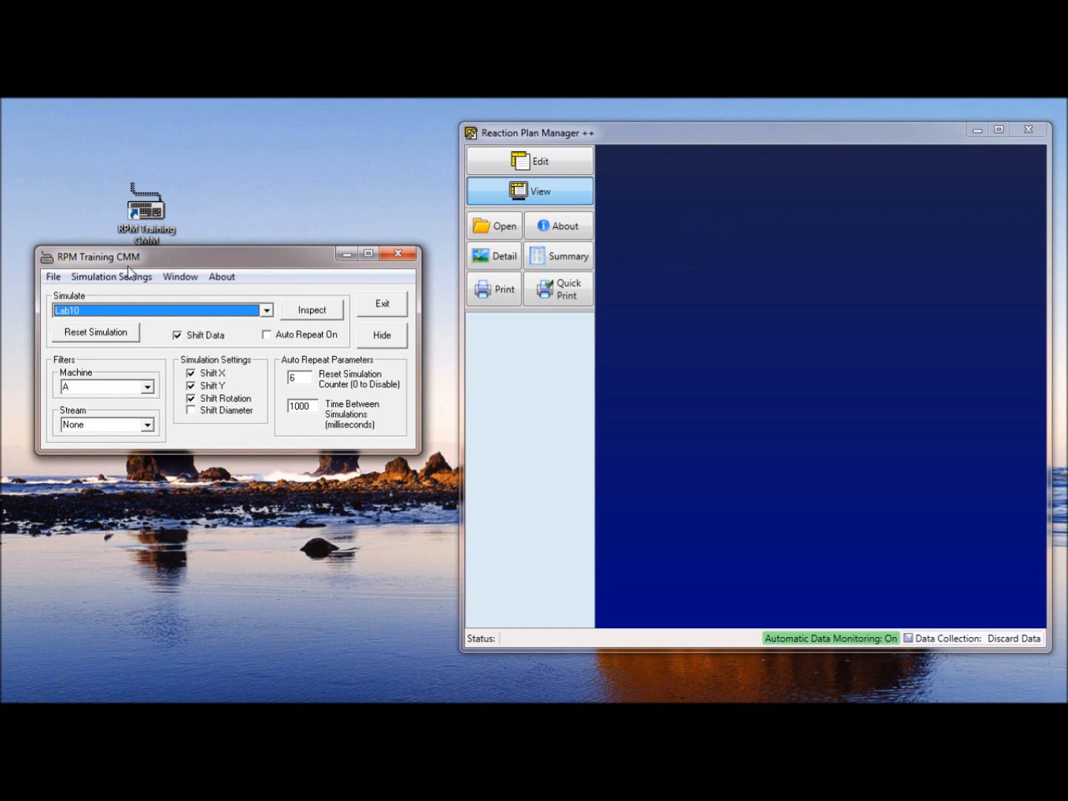
# Open the output setup and examine the default document directory and the QC-Calc output file path
pyautogui.click(54, 278)
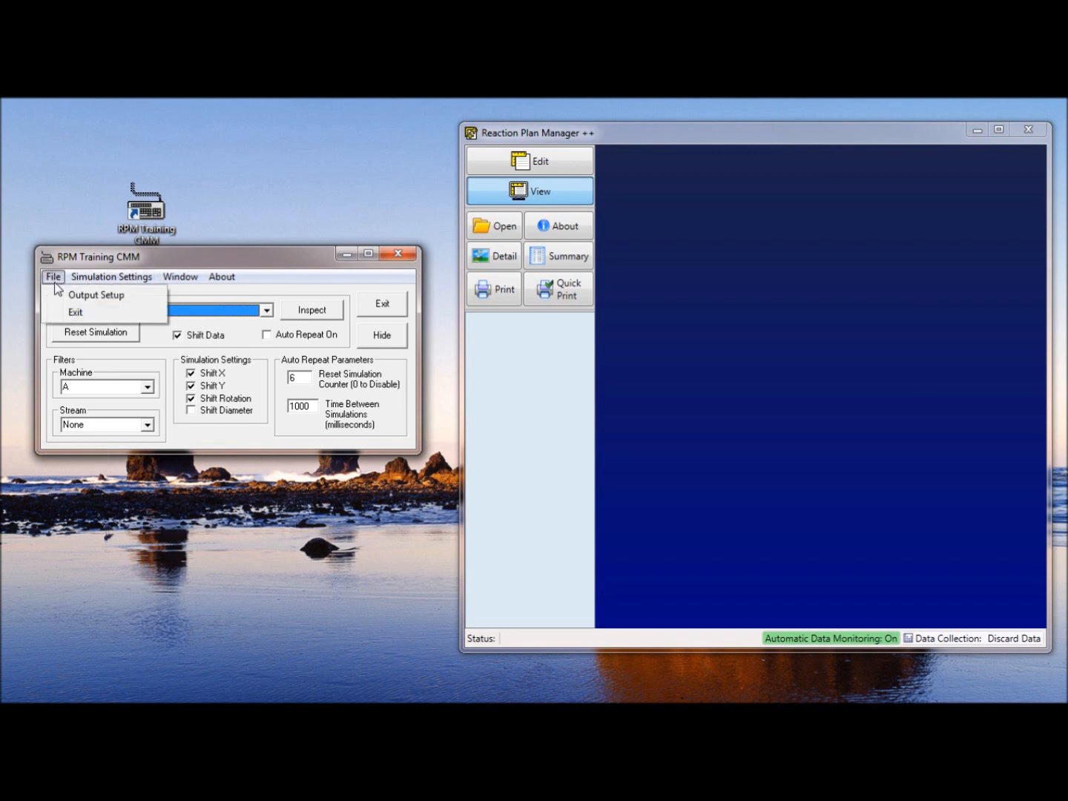
pyautogui.click(71, 295)
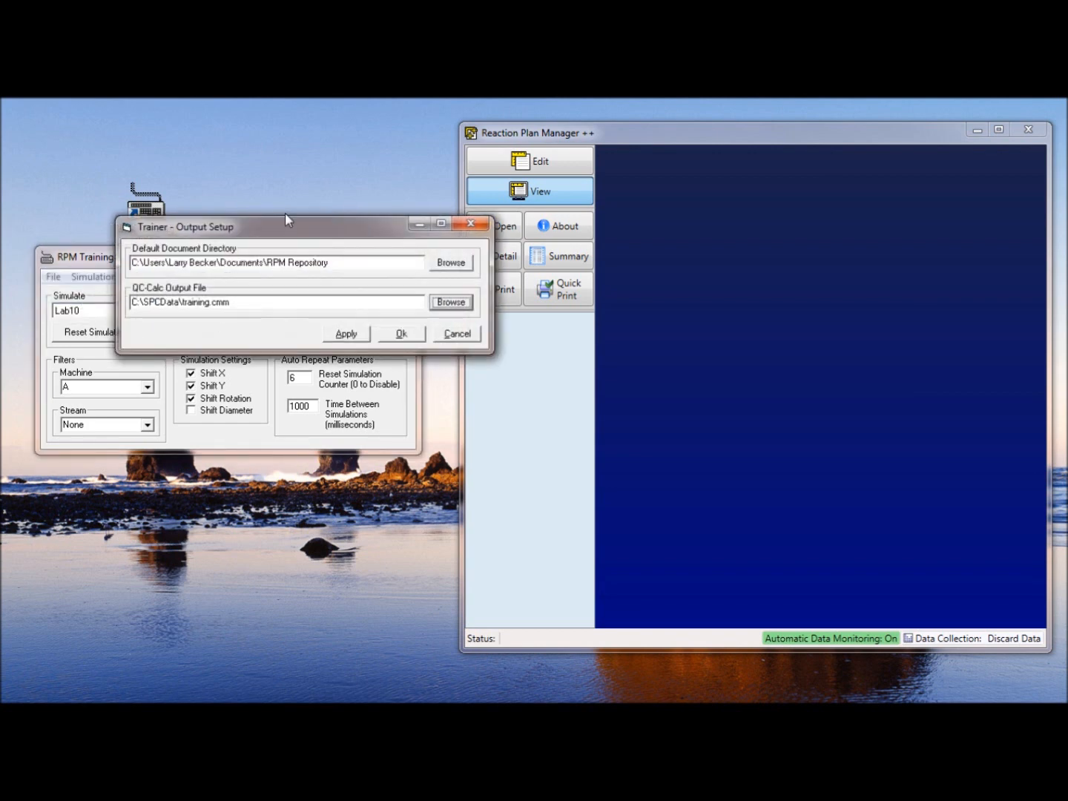
pyautogui.moveTo(281, 225); pyautogui.dragTo(205, 205)
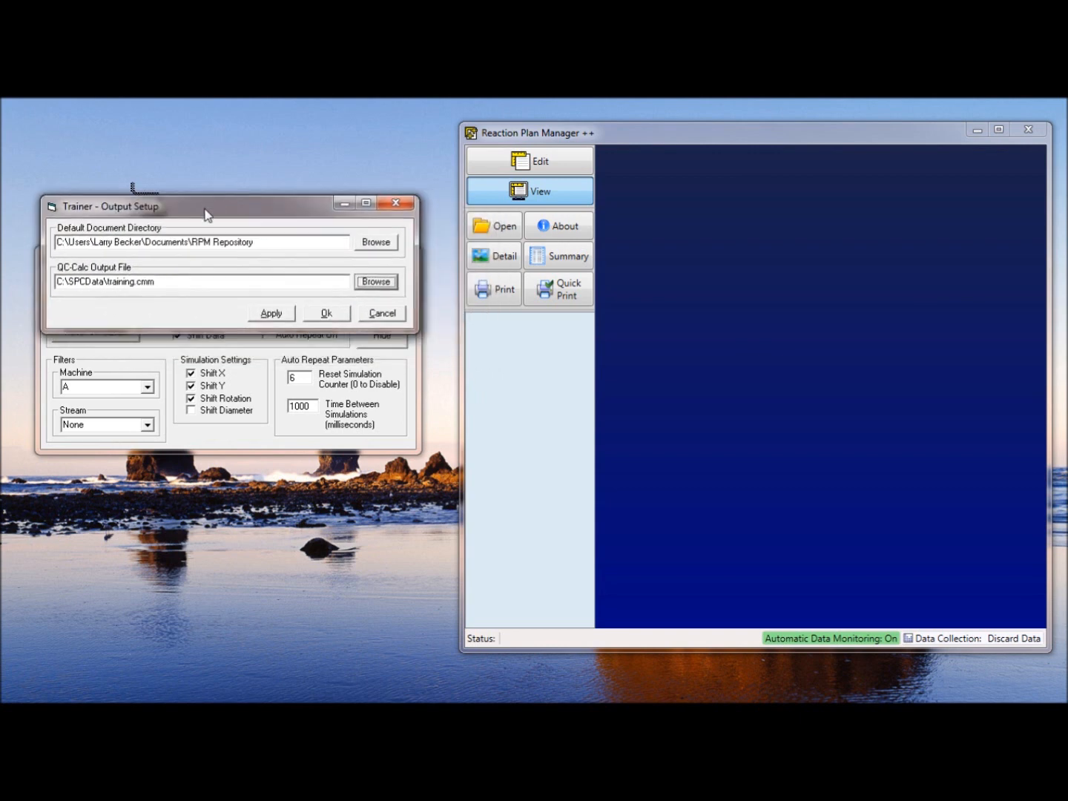
pyautogui.click(261, 242)
pyautogui.moveTo(255, 243); pyautogui.dragTo(56, 243)
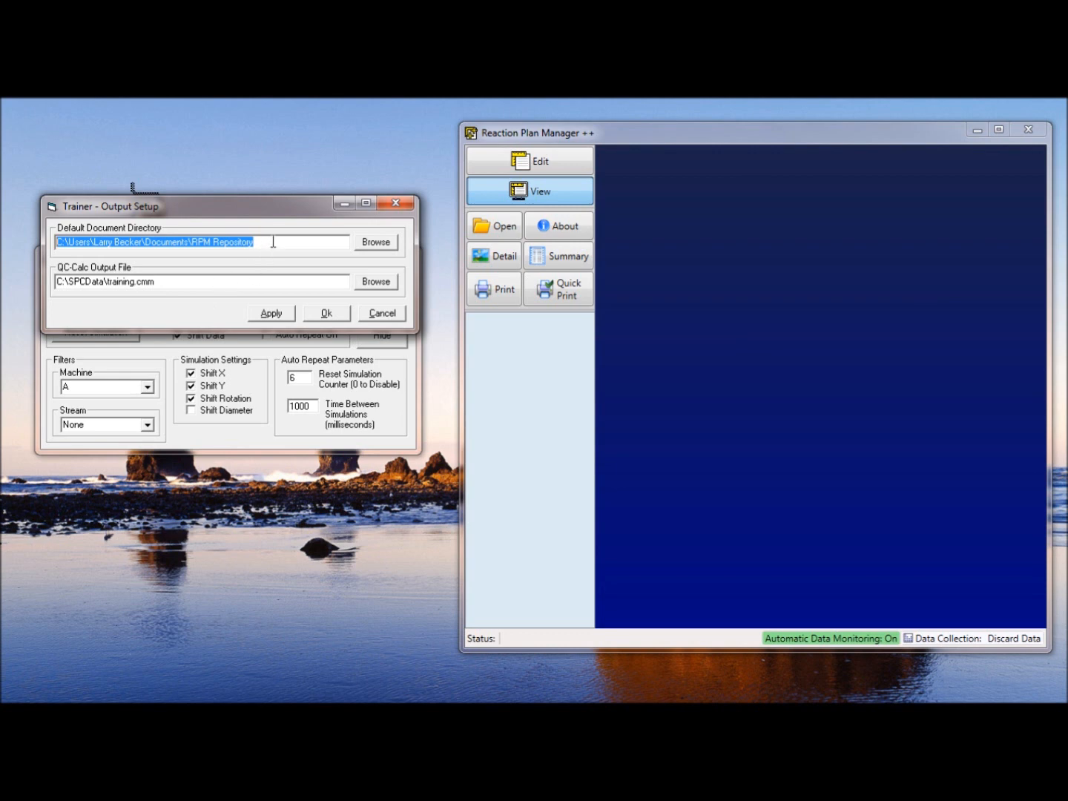
pyautogui.click(217, 286)
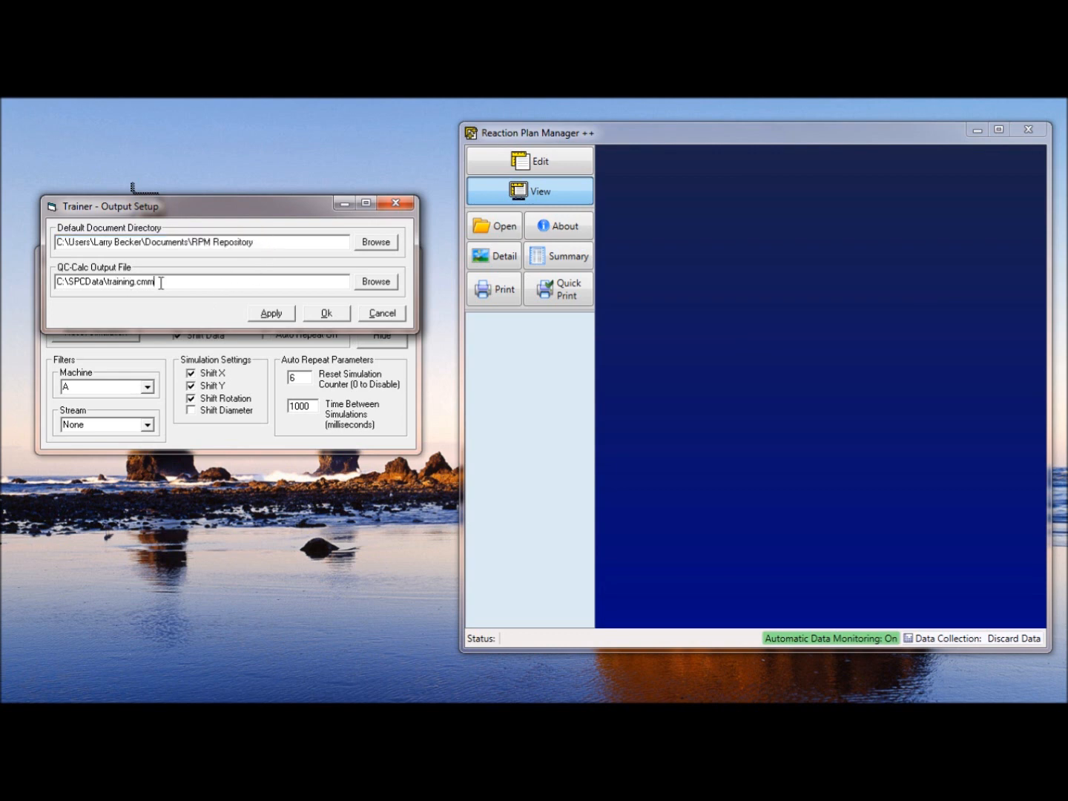
pyautogui.hotkey('shift', 'Home')
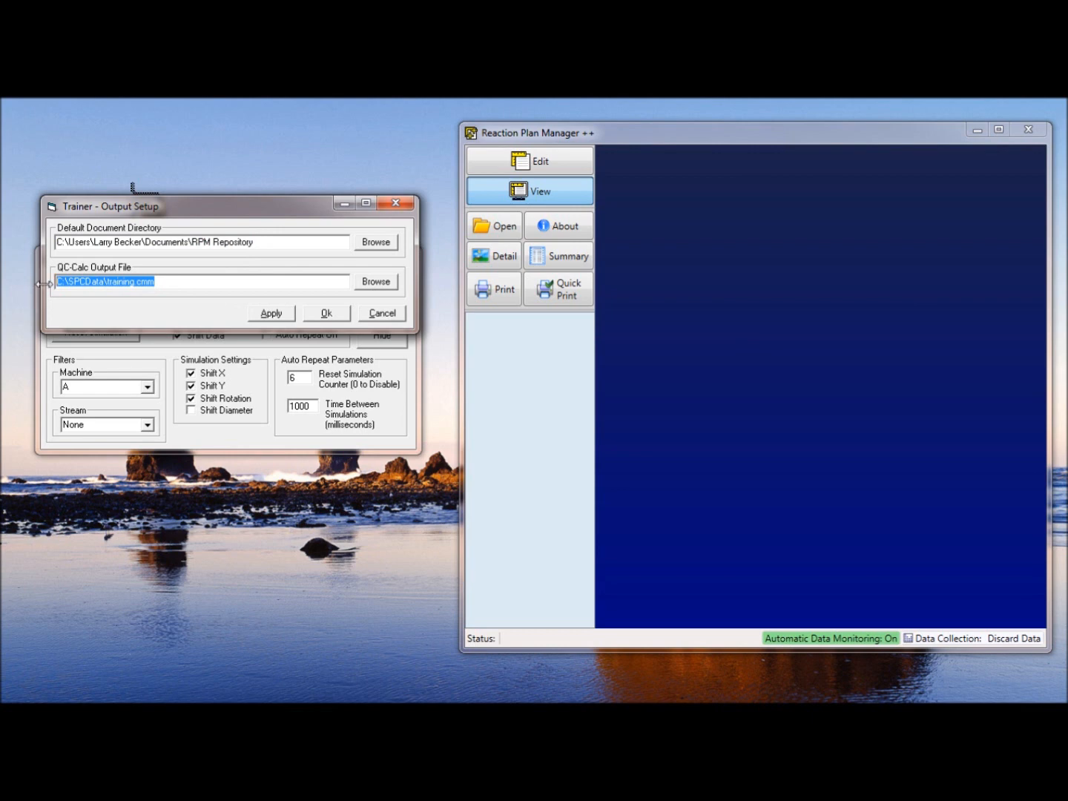
pyautogui.click(170, 279)
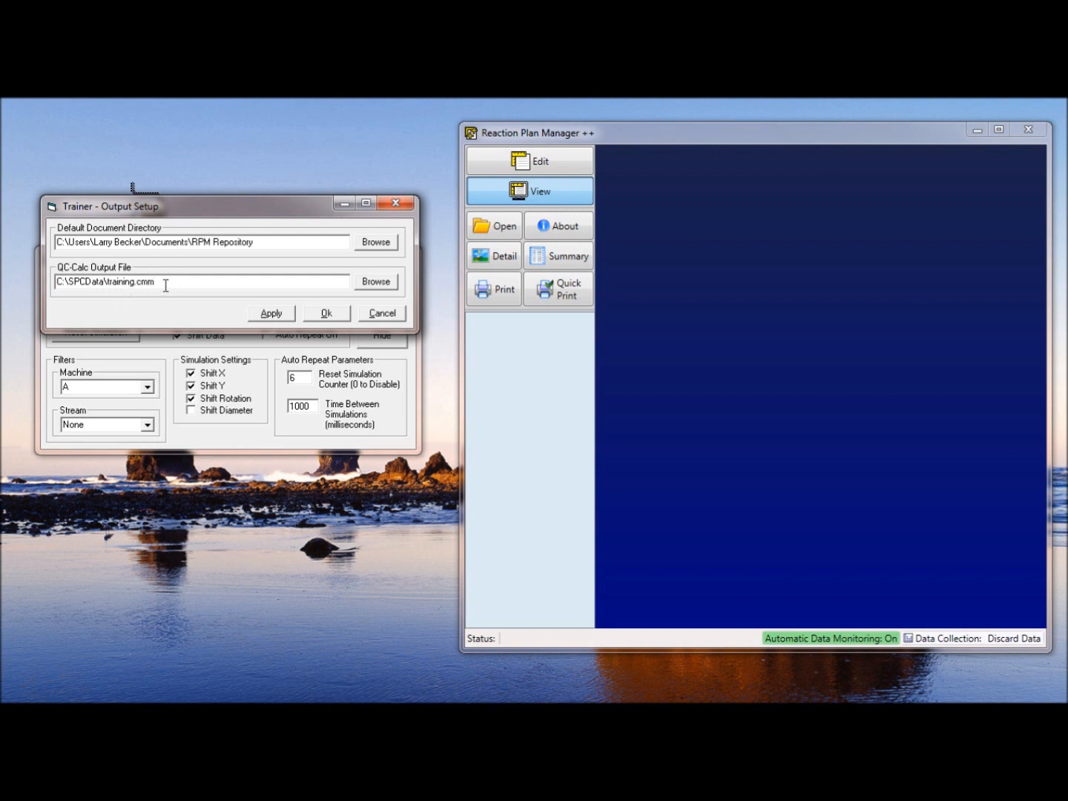
# Compare the trainer's default document directory with the trigger directory in the Reaction Plan Manager ++ settings
pyautogui.click(264, 244)
pyautogui.moveTo(264, 243); pyautogui.dragTo(10, 256)
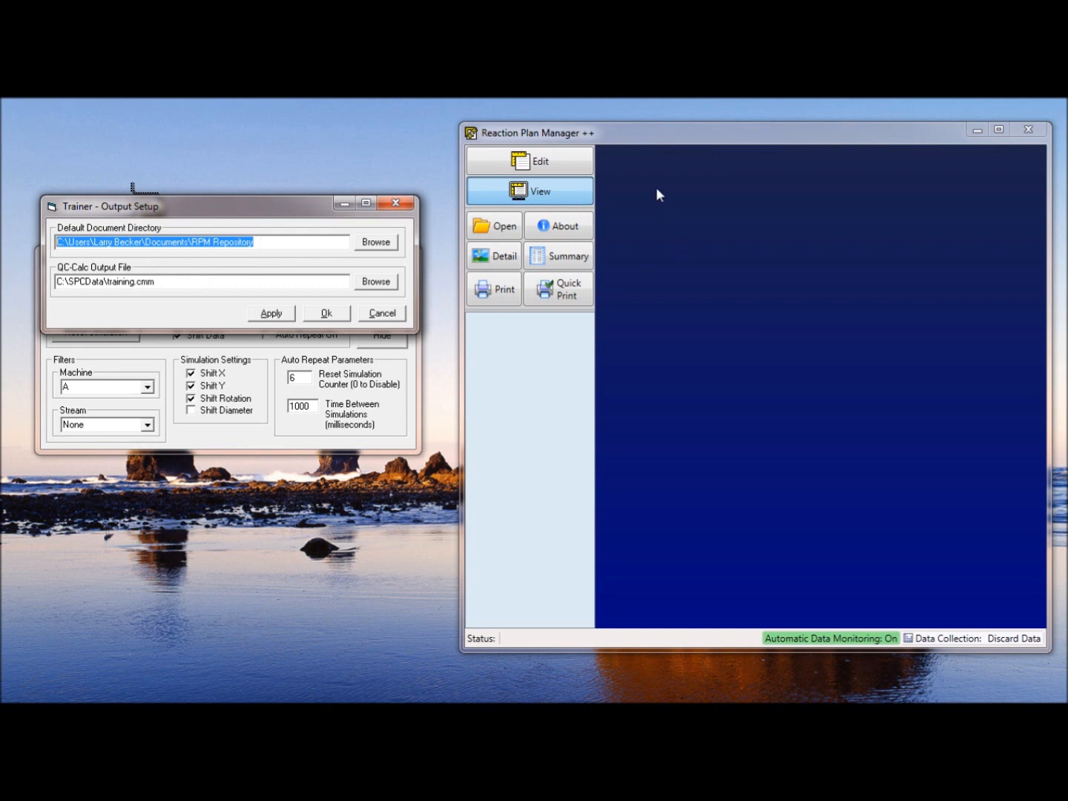
pyautogui.click(571, 241)
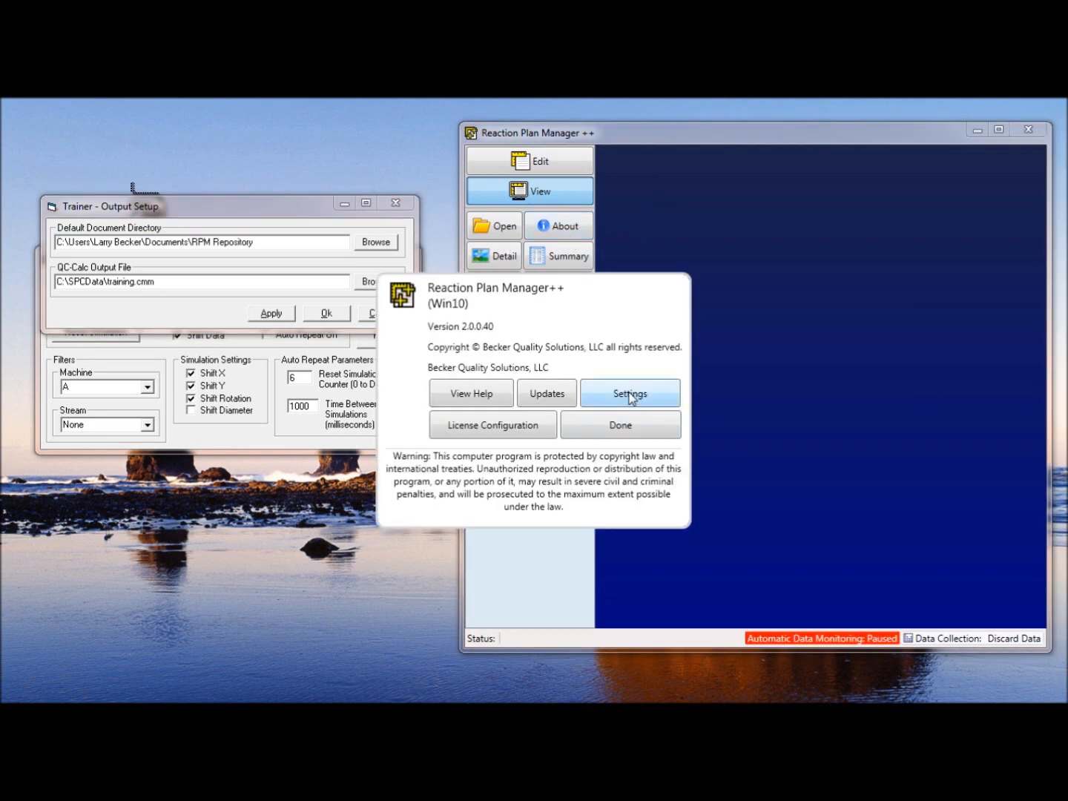
pyautogui.click(631, 395)
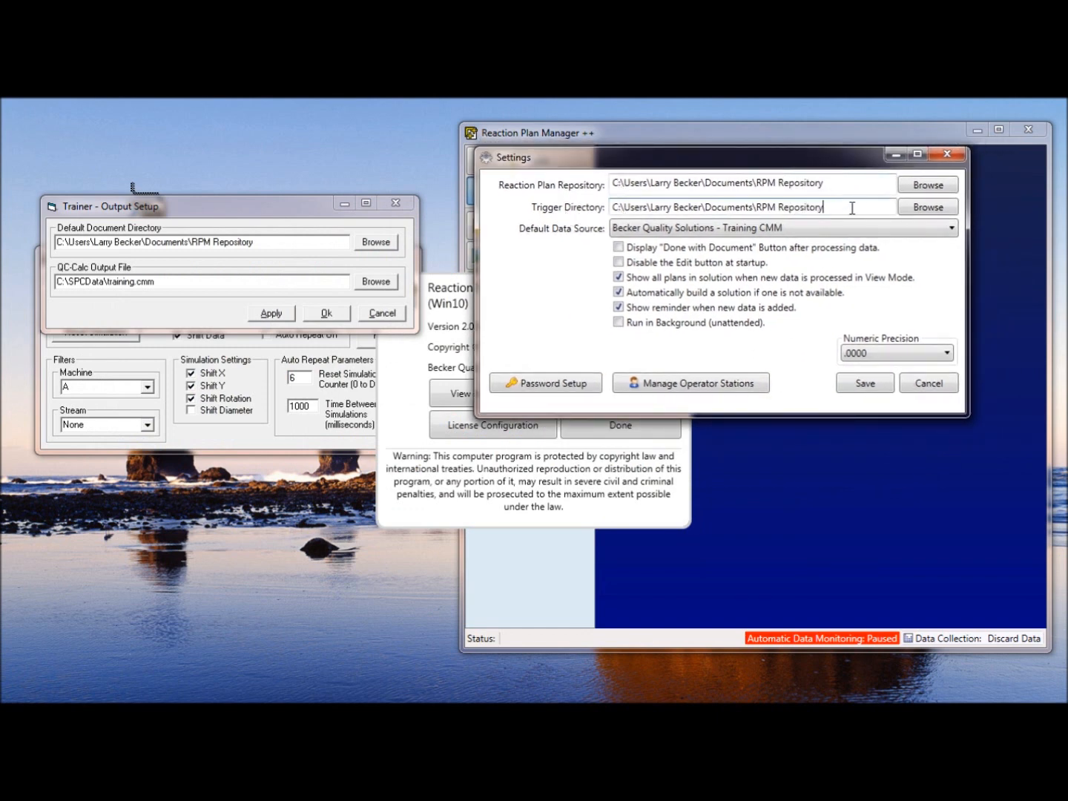
pyautogui.moveTo(824, 207); pyautogui.dragTo(607, 211)
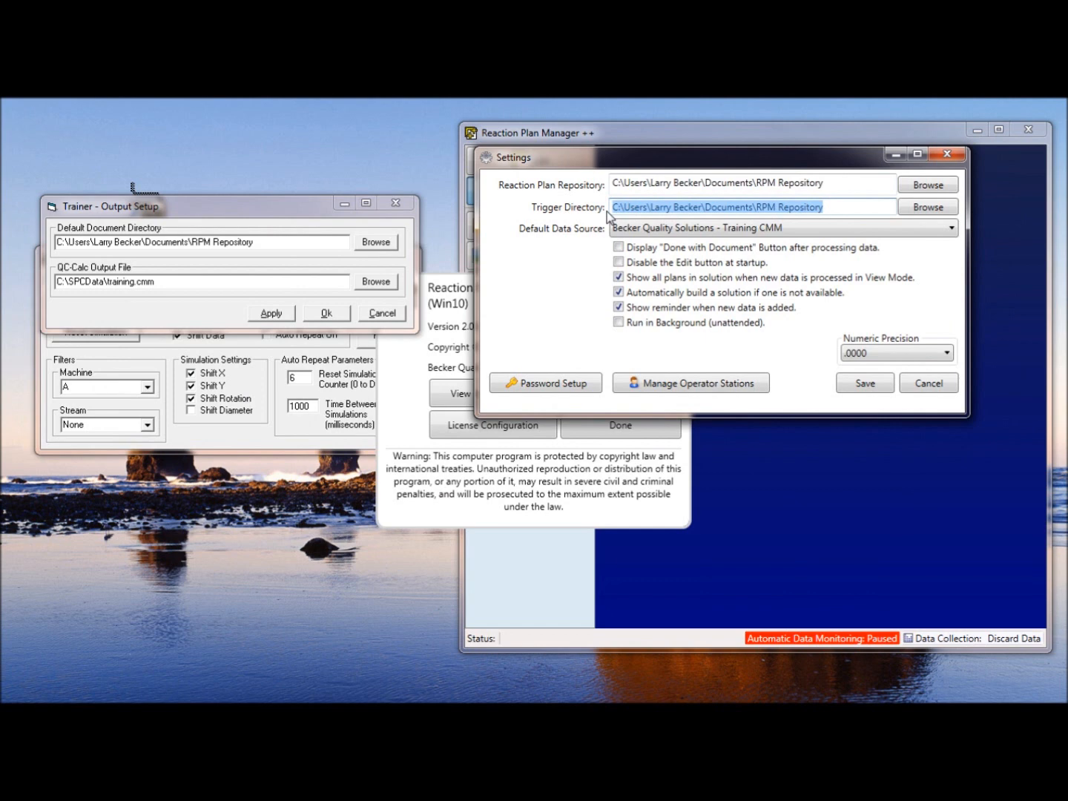
pyautogui.moveTo(280, 244); pyautogui.dragTo(56, 244)
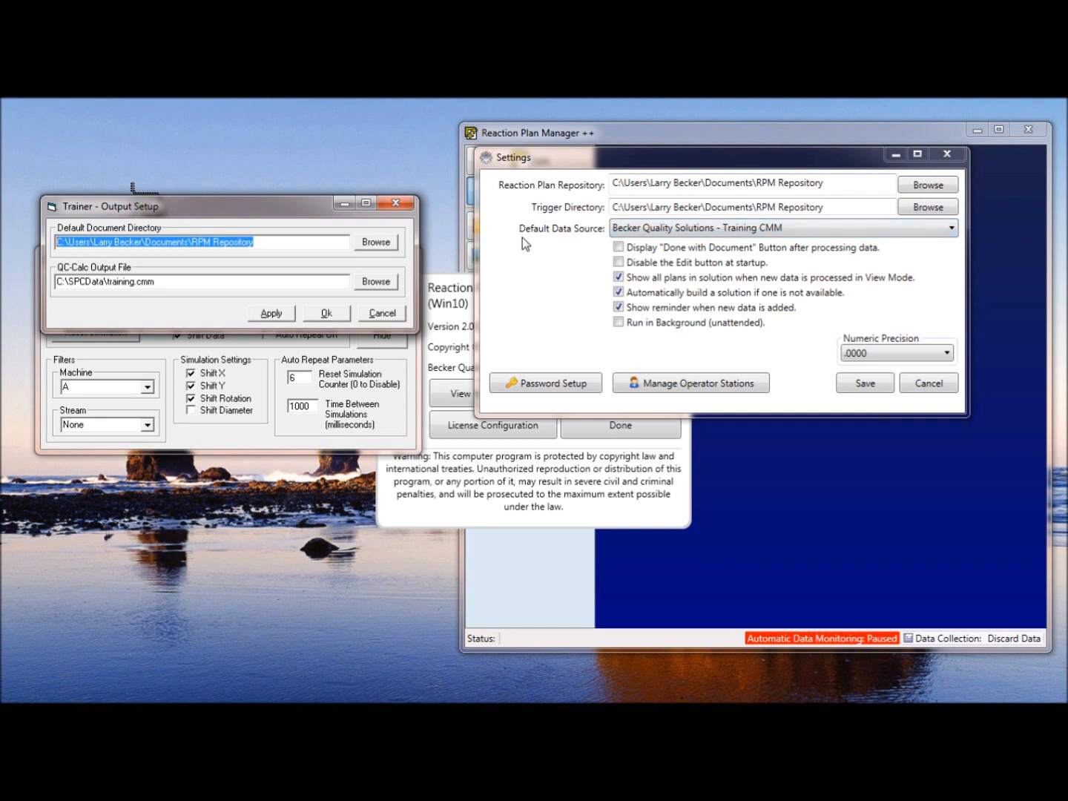
# Select Becker Quality Solutions - Training CMM as the default data source, check the reaction plan repository path and save the settings
pyautogui.click(681, 228)
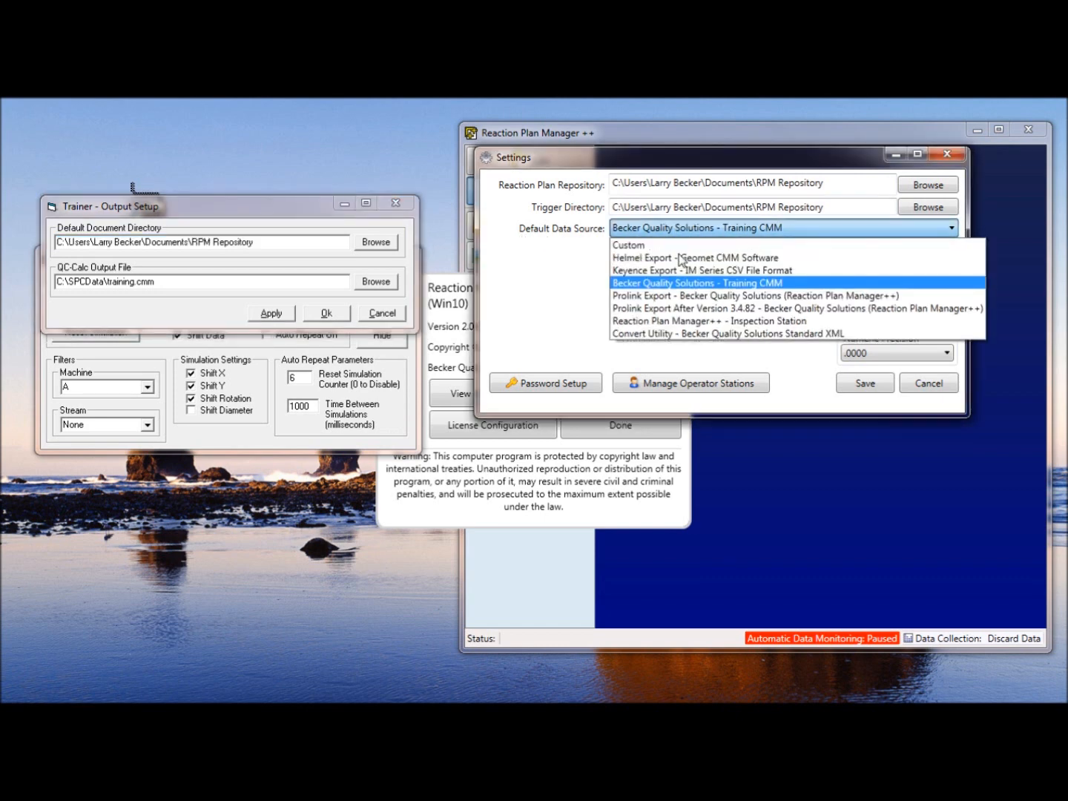
pyautogui.click(671, 286)
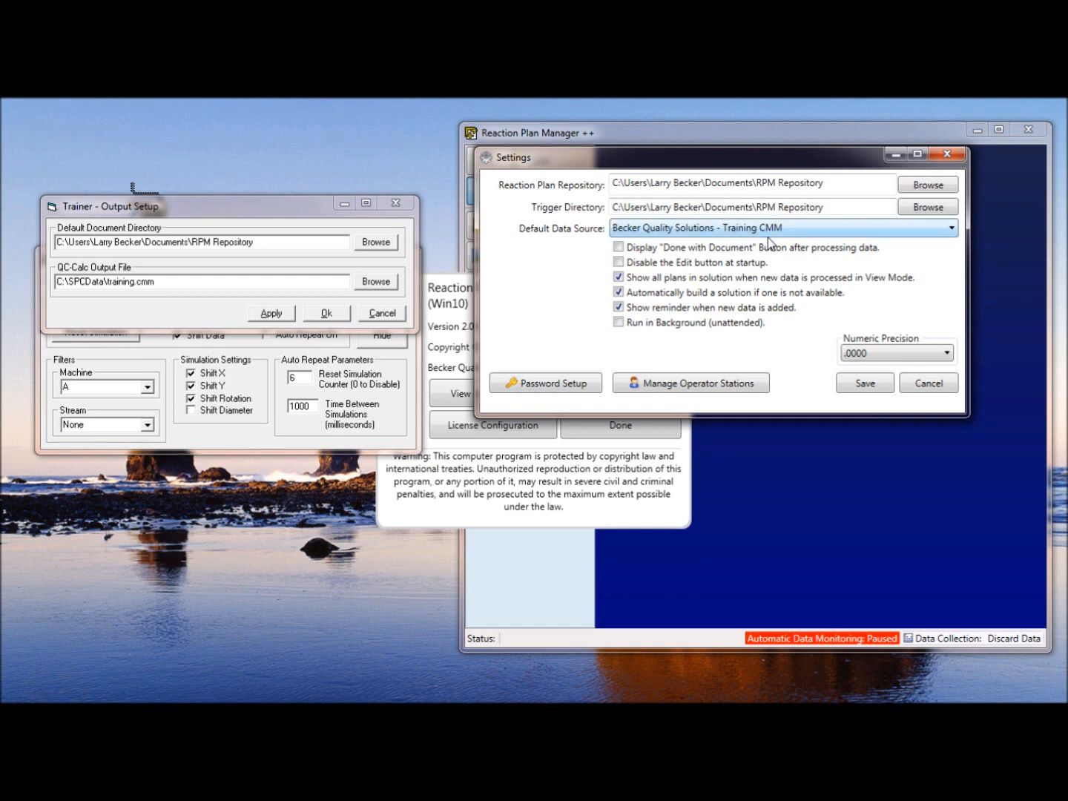
pyautogui.moveTo(832, 183); pyautogui.dragTo(584, 191)
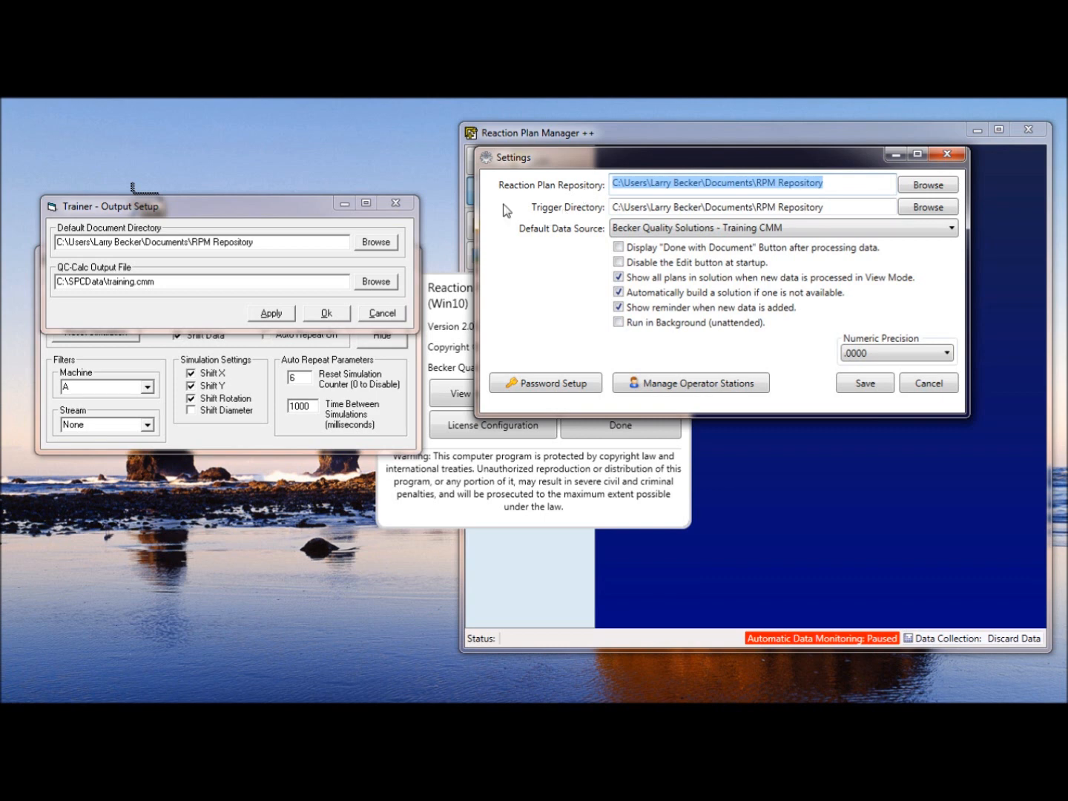
pyautogui.press('Delete')
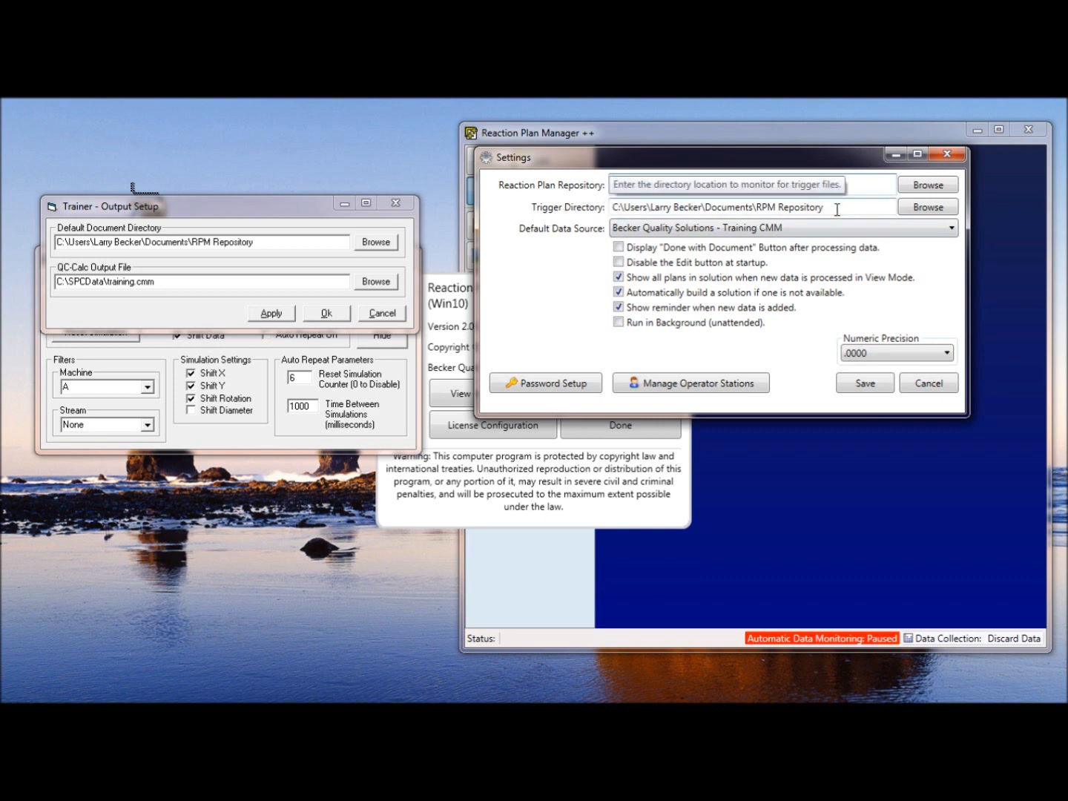
pyautogui.click(870, 387)
pyautogui.click(667, 435)
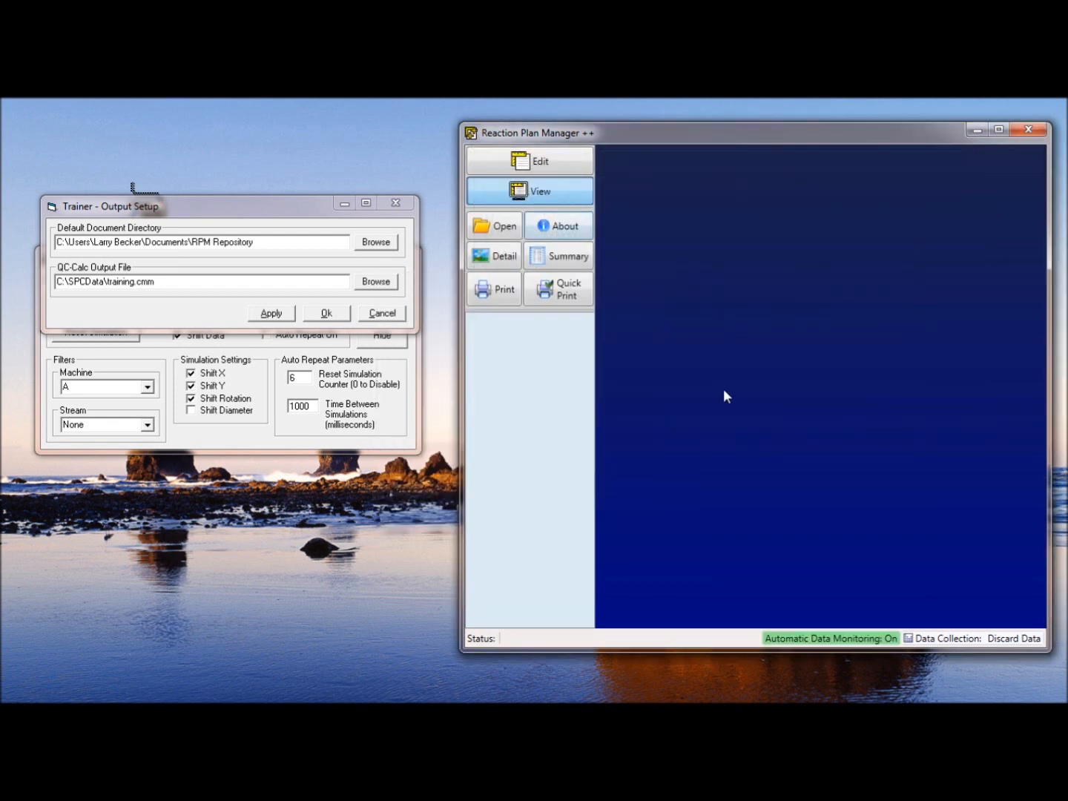
# Apply the trainer's output setup and run an inspection with the RPM++ Basics simulation
pyautogui.click(281, 317)
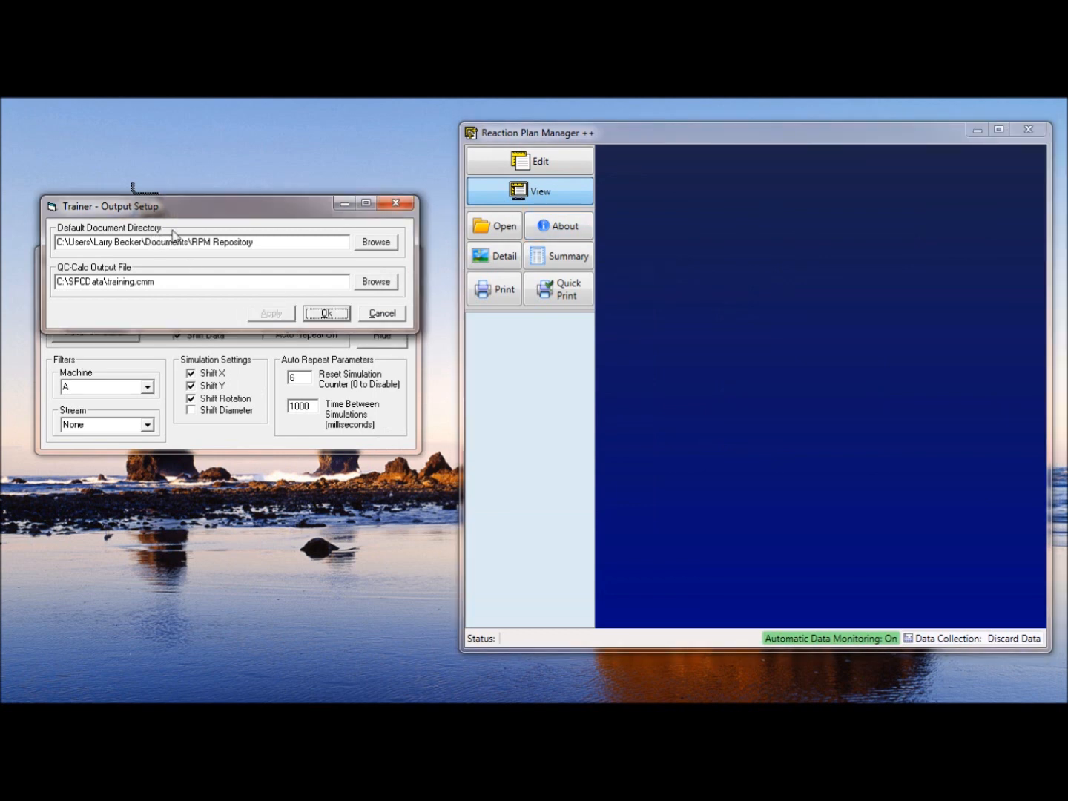
pyautogui.click(327, 313)
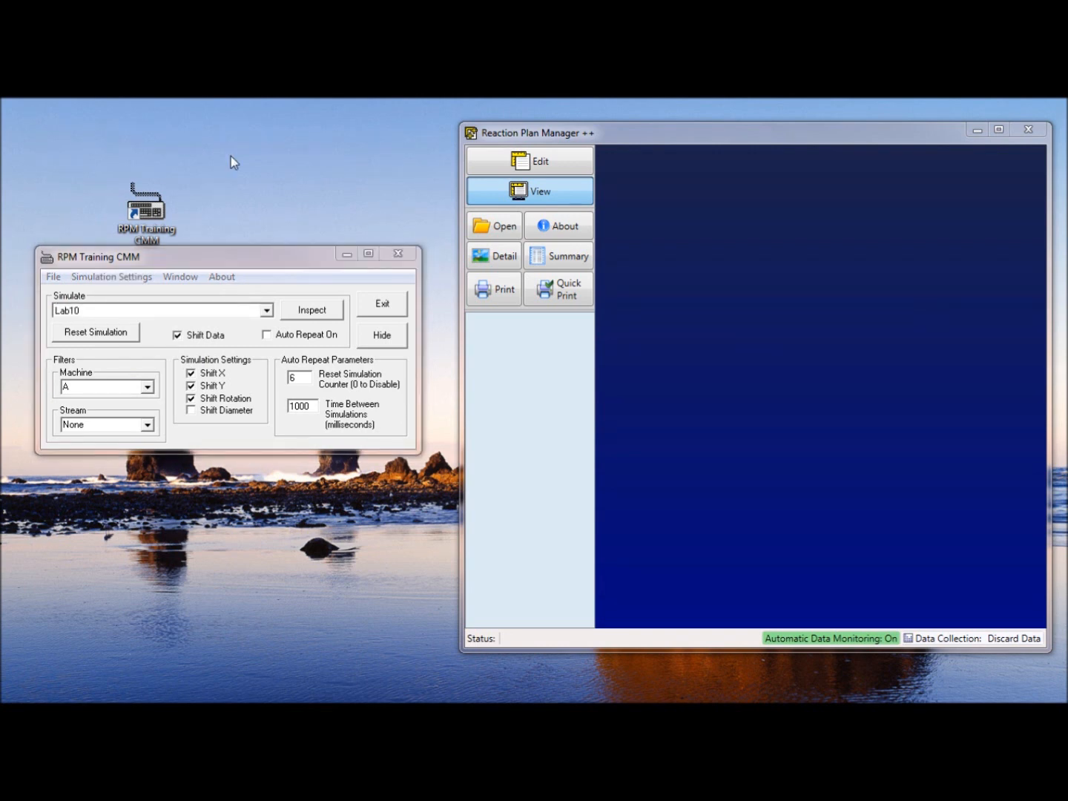
pyautogui.click(266, 311)
pyautogui.scroll(10, 256, 359)
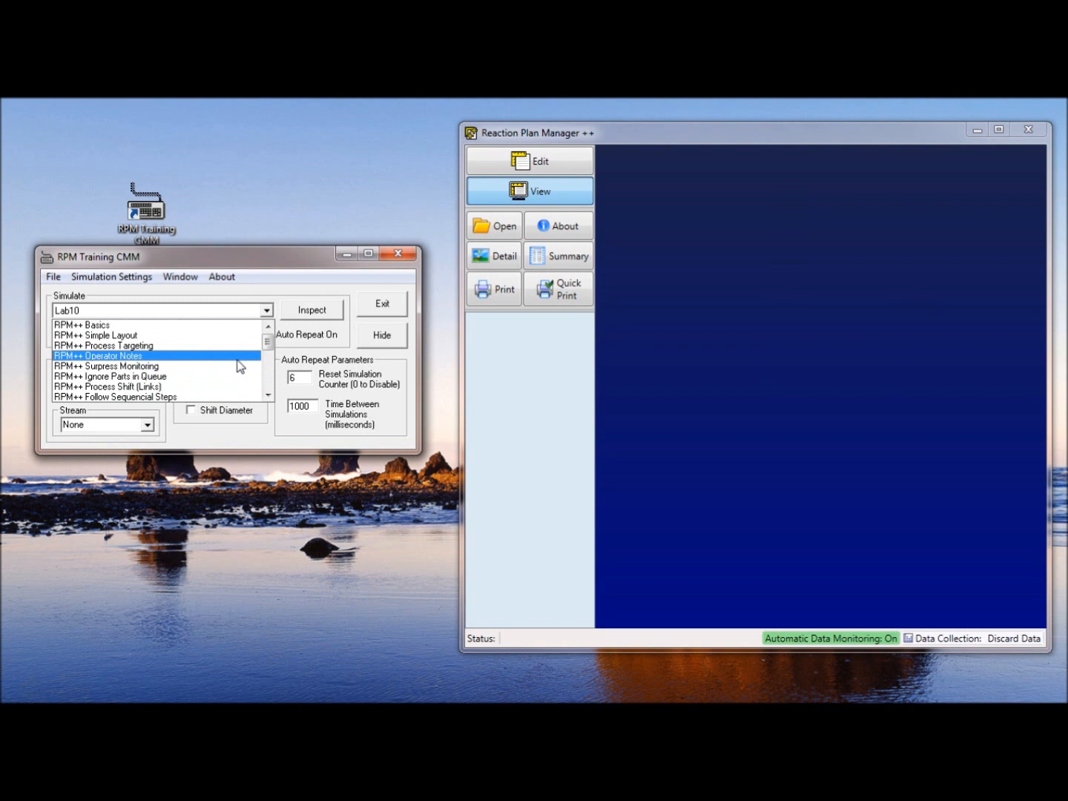
pyautogui.click(95, 325)
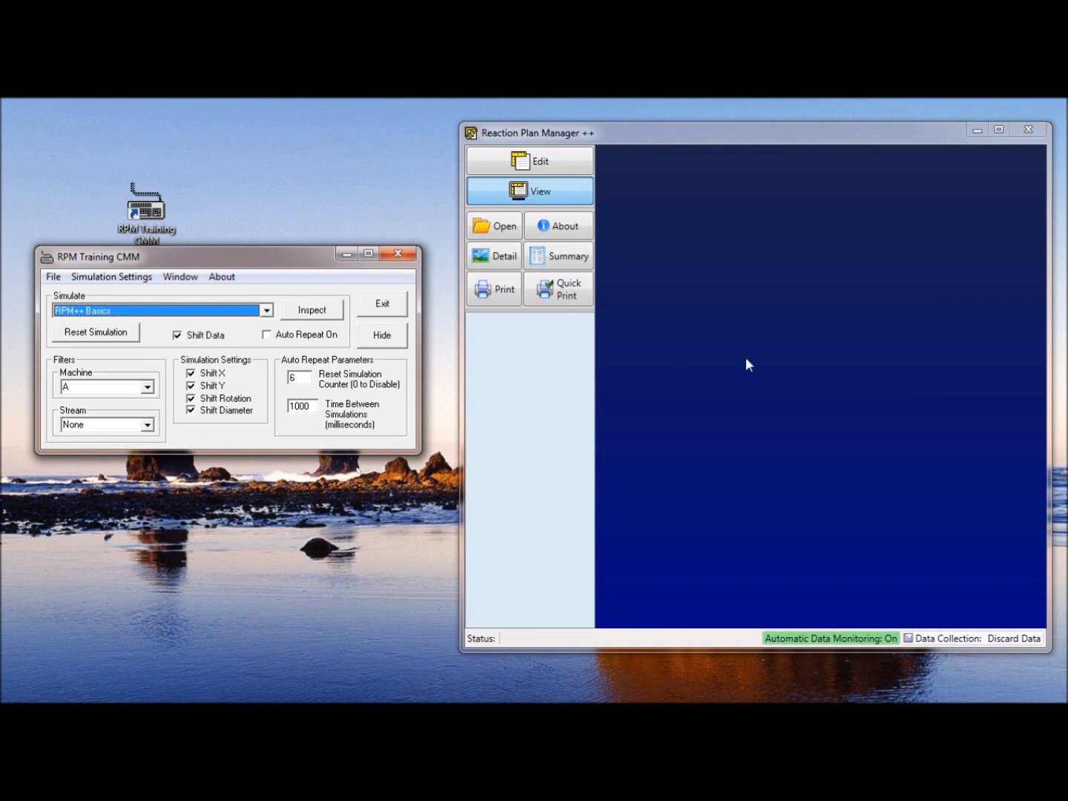
pyautogui.click(291, 315)
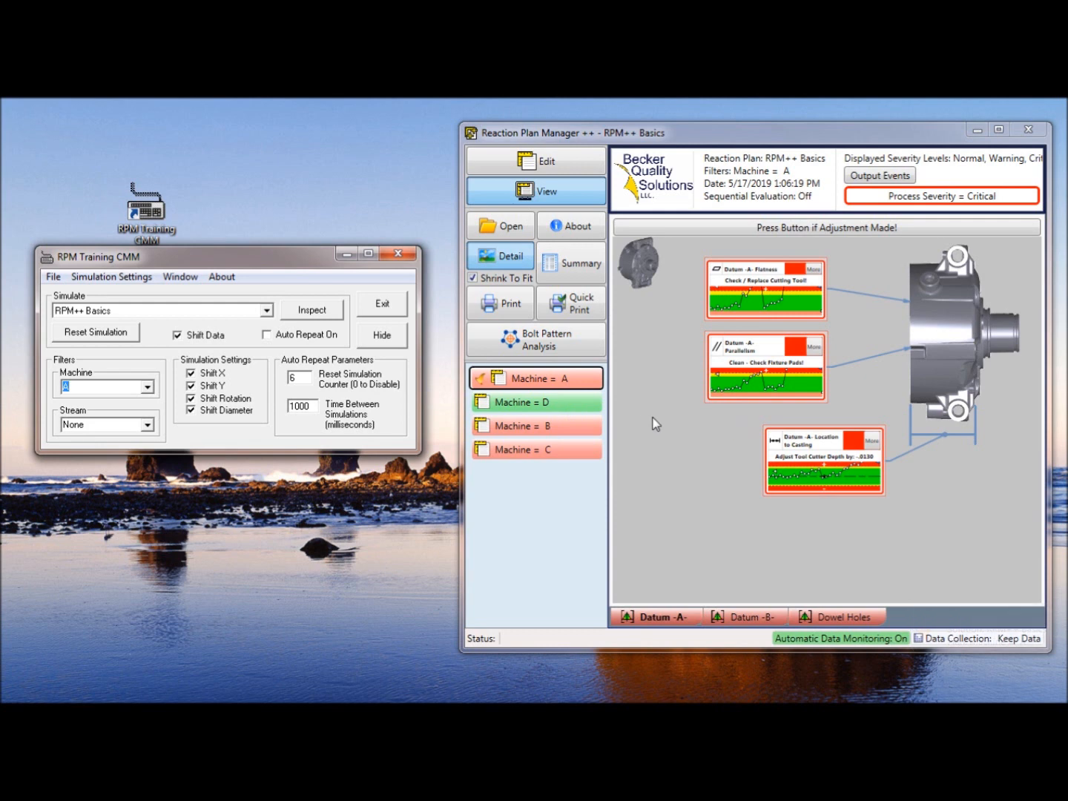
# Run an inspection with the RPM++ Simple Layout simulation and shrink the resulting reaction plan detail view to fit
pyautogui.click(266, 312)
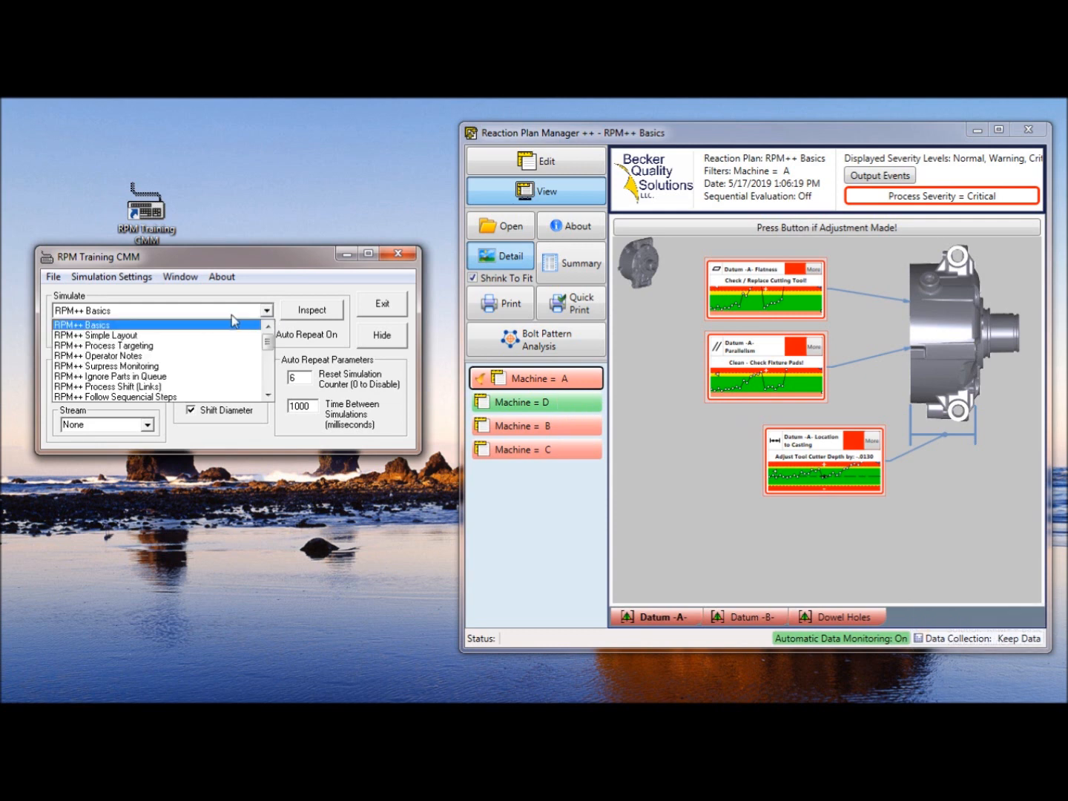
pyautogui.click(160, 336)
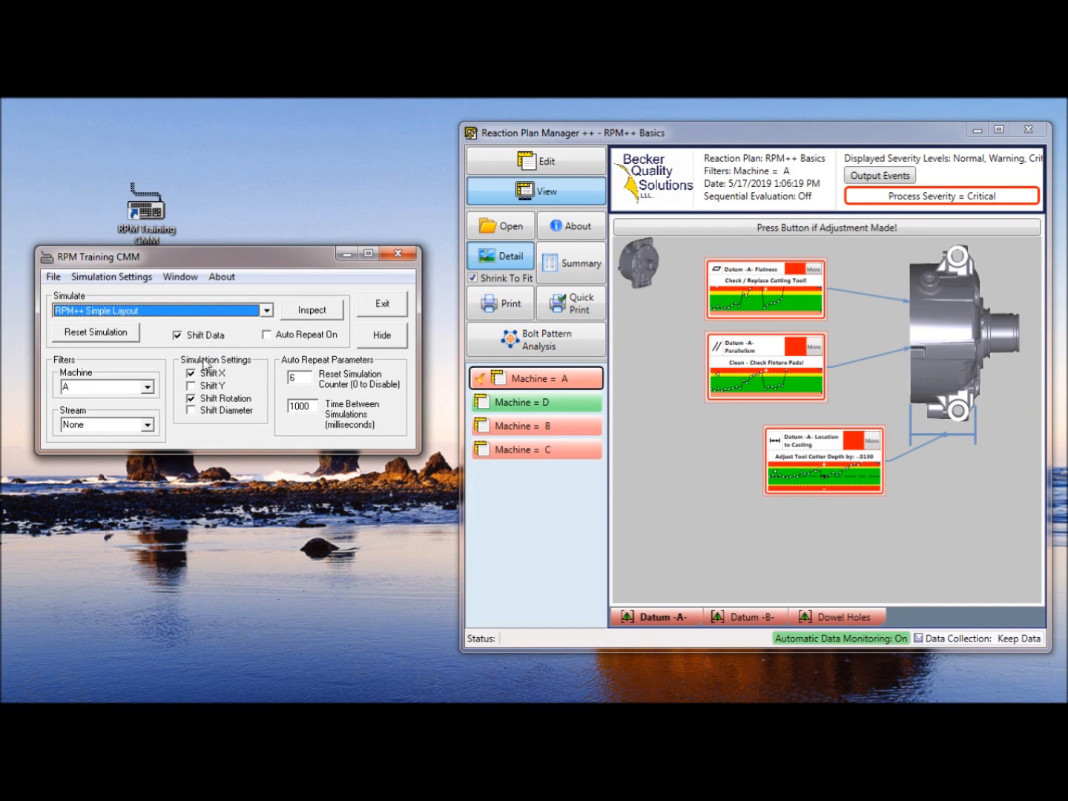
pyautogui.click(324, 311)
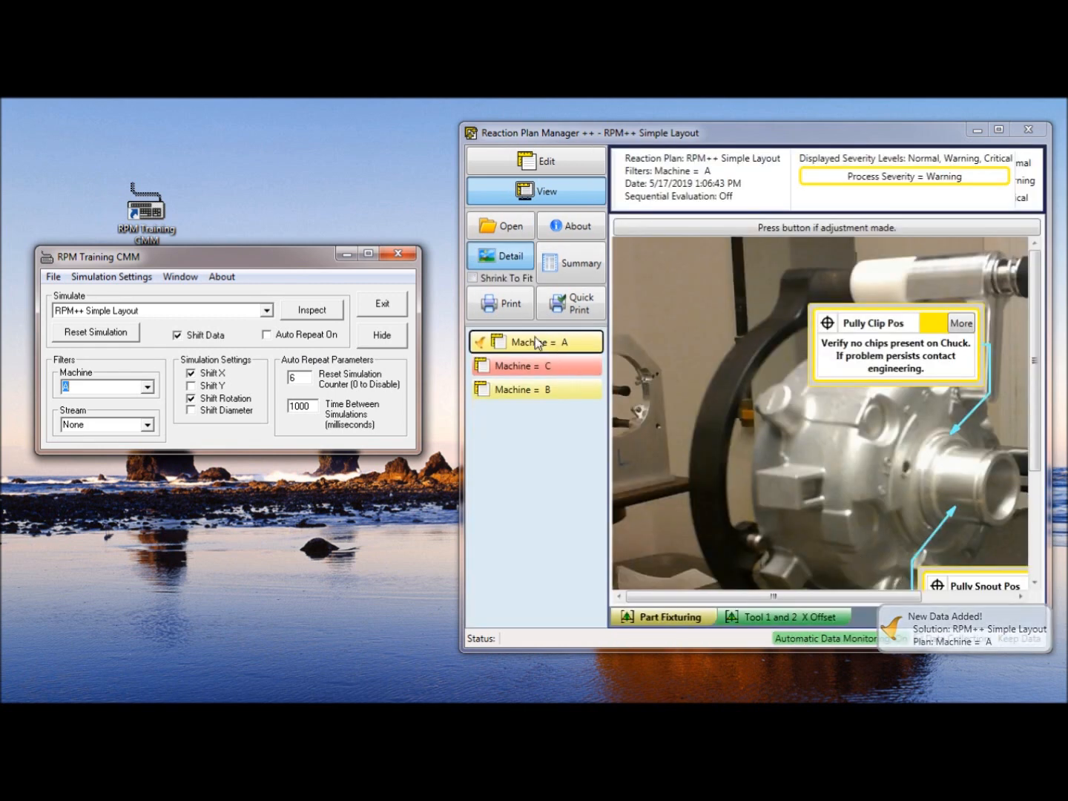
pyautogui.click(473, 276)
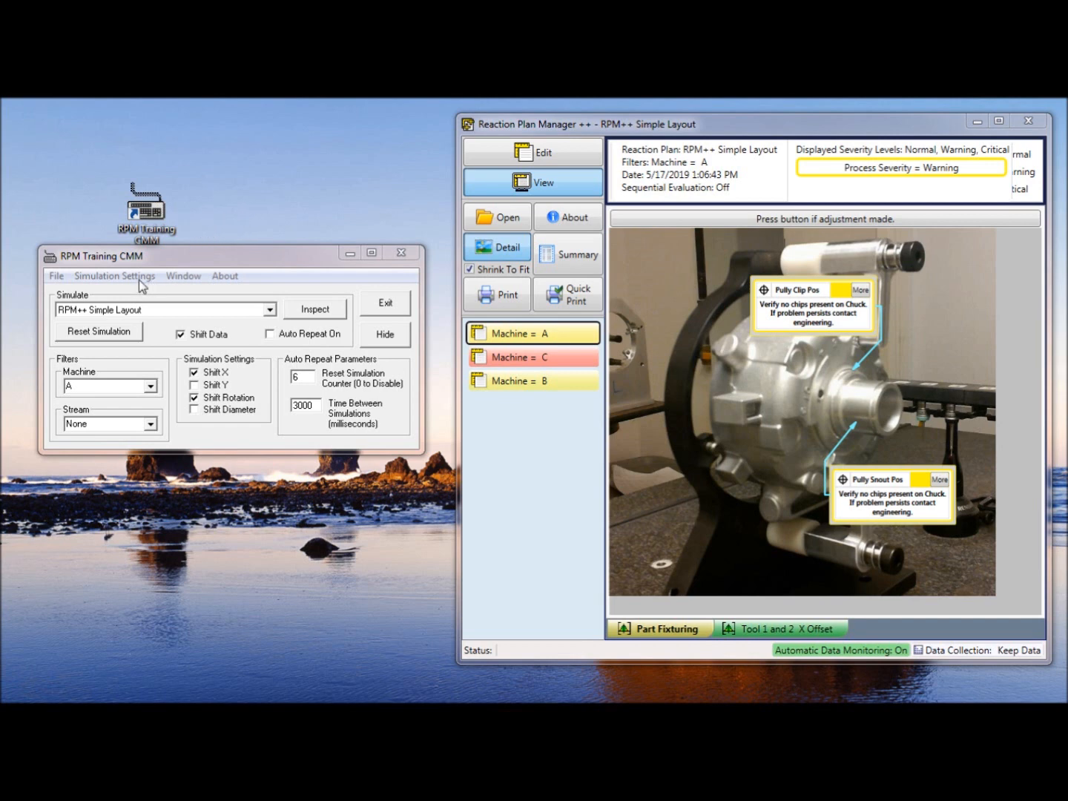
# Enable sending data to QC-Calc in the training CMM and choose the RPM++ Basics QC-CALC simulation
pyautogui.click(165, 264)
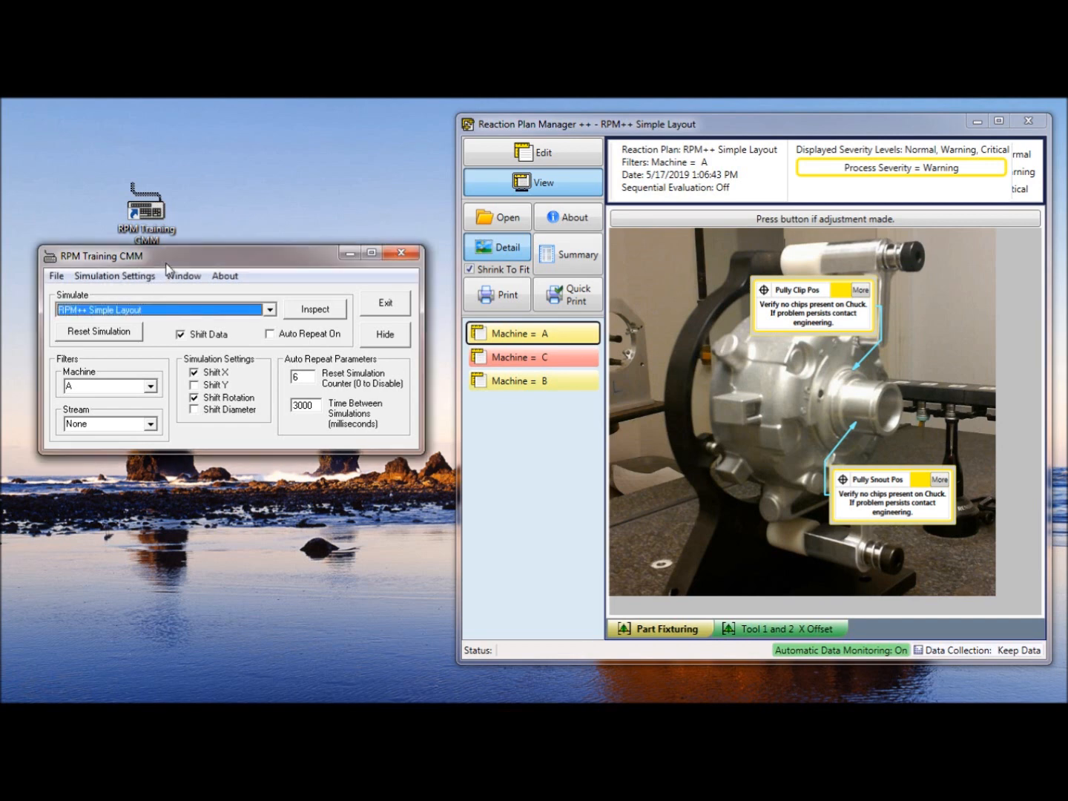
pyautogui.click(116, 277)
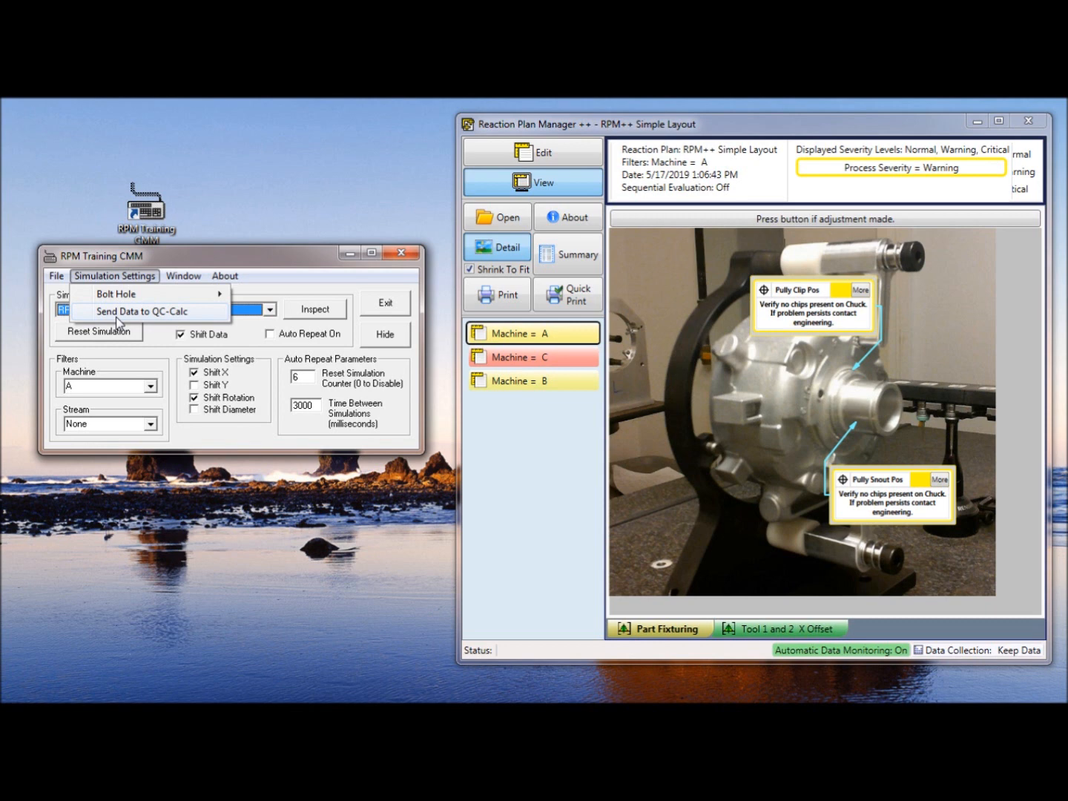
pyautogui.click(118, 313)
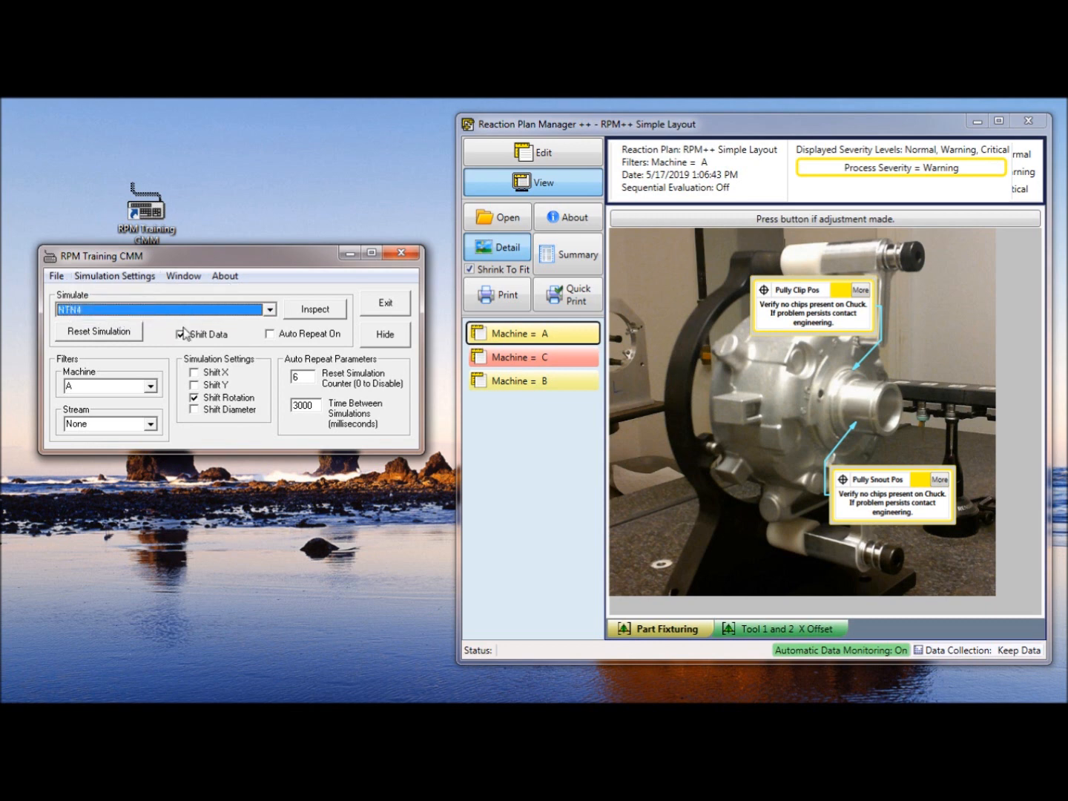
pyautogui.click(270, 310)
pyautogui.scroll(8, 262, 328)
pyautogui.scroll(5, 257, 337)
pyautogui.click(203, 330)
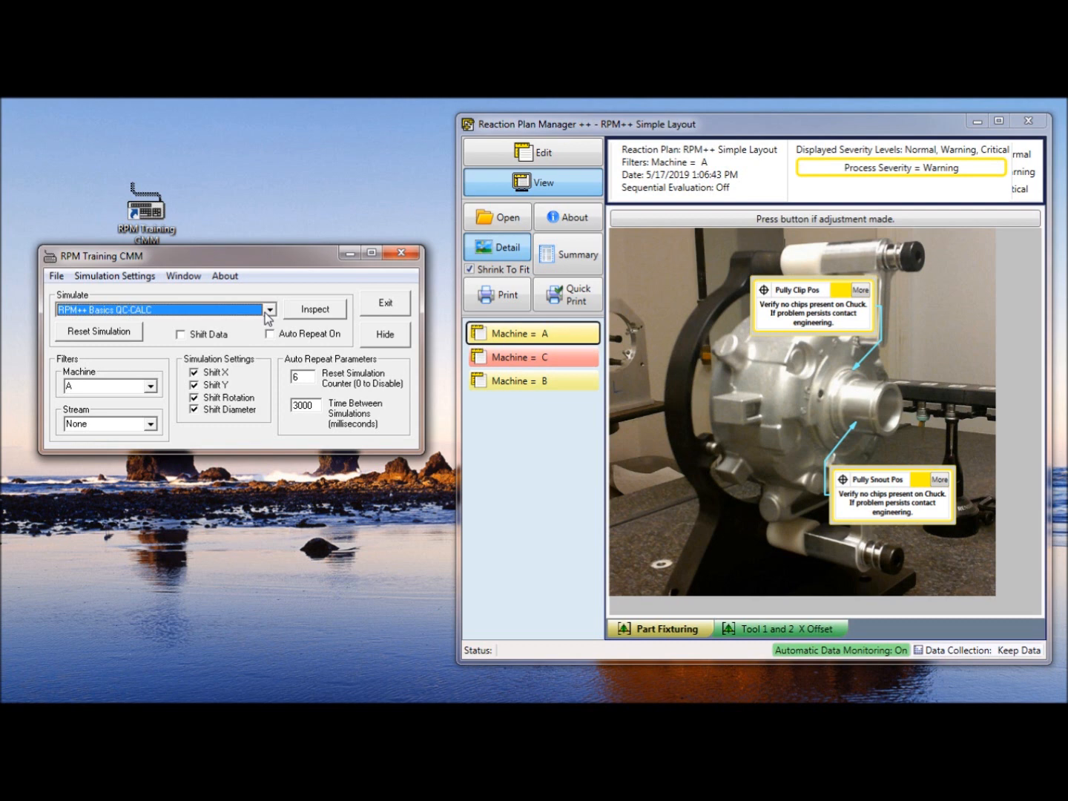
# Open the trainer's output setup, place it clear of the simulation controls and examine the QC-Calc output file path
pyautogui.click(65, 285)
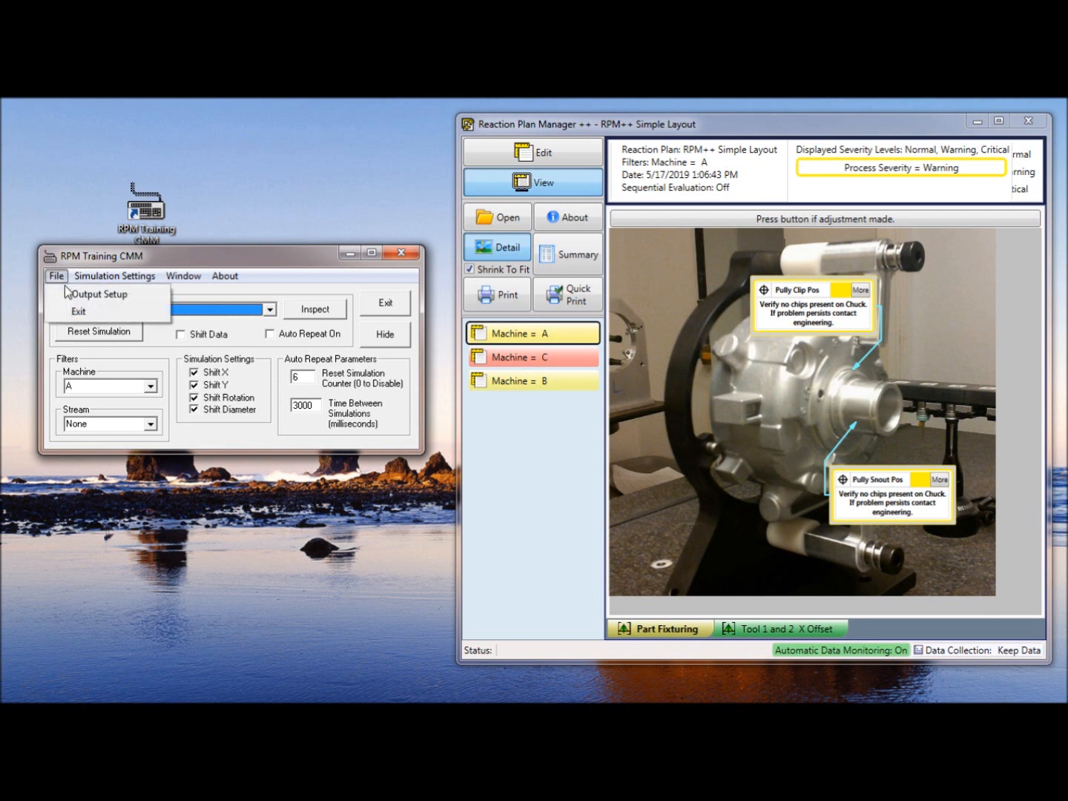
pyautogui.click(101, 297)
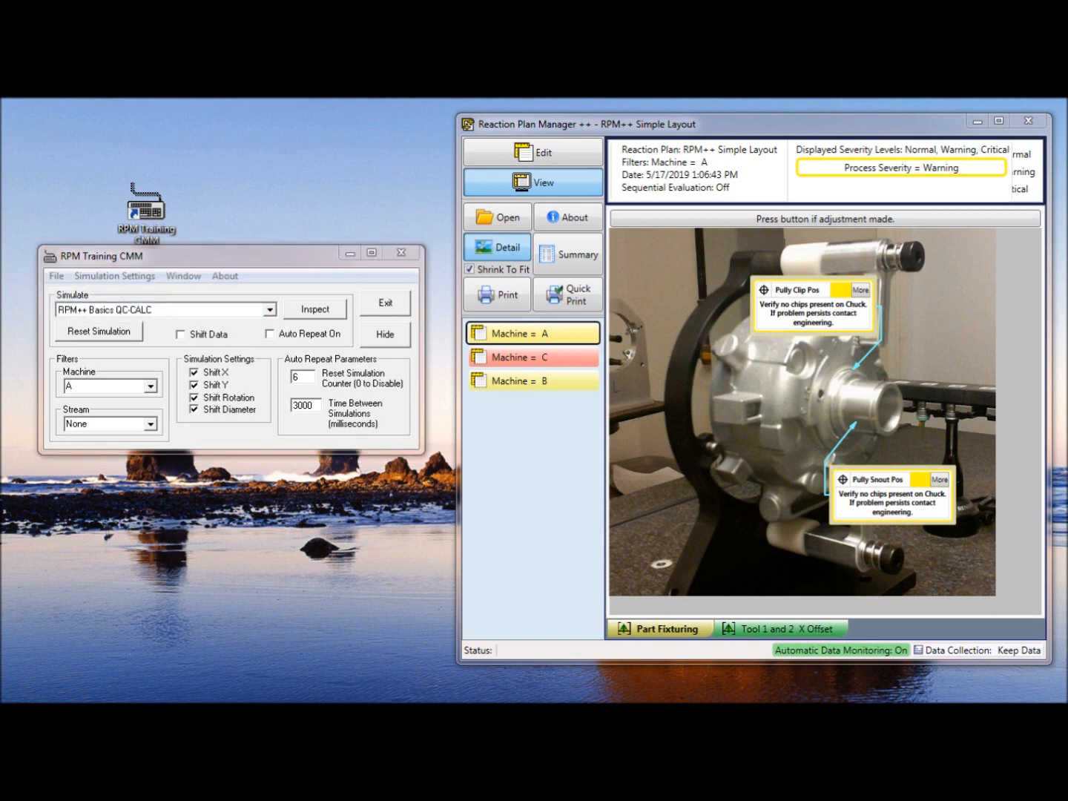
pyautogui.moveTo(169, 276); pyautogui.dragTo(291, 159)
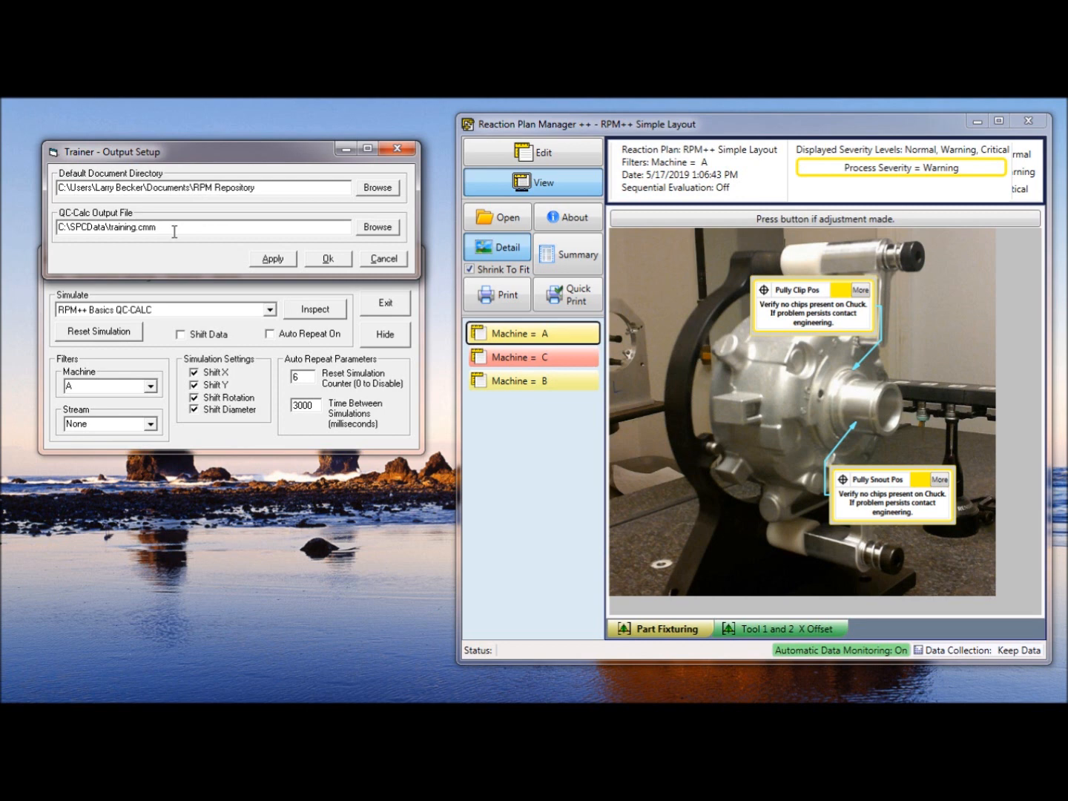
pyautogui.moveTo(175, 232); pyautogui.dragTo(6, 226)
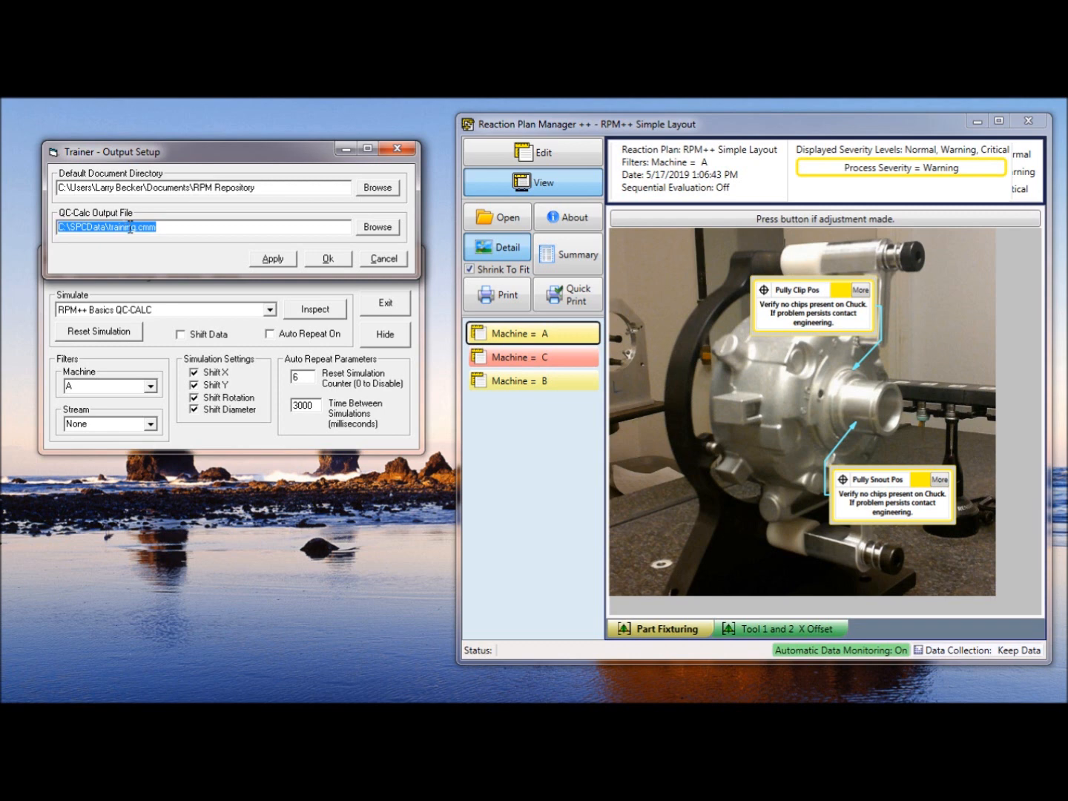
pyautogui.click(166, 227)
pyautogui.moveTo(167, 227); pyautogui.dragTo(52, 231)
pyautogui.click(201, 233)
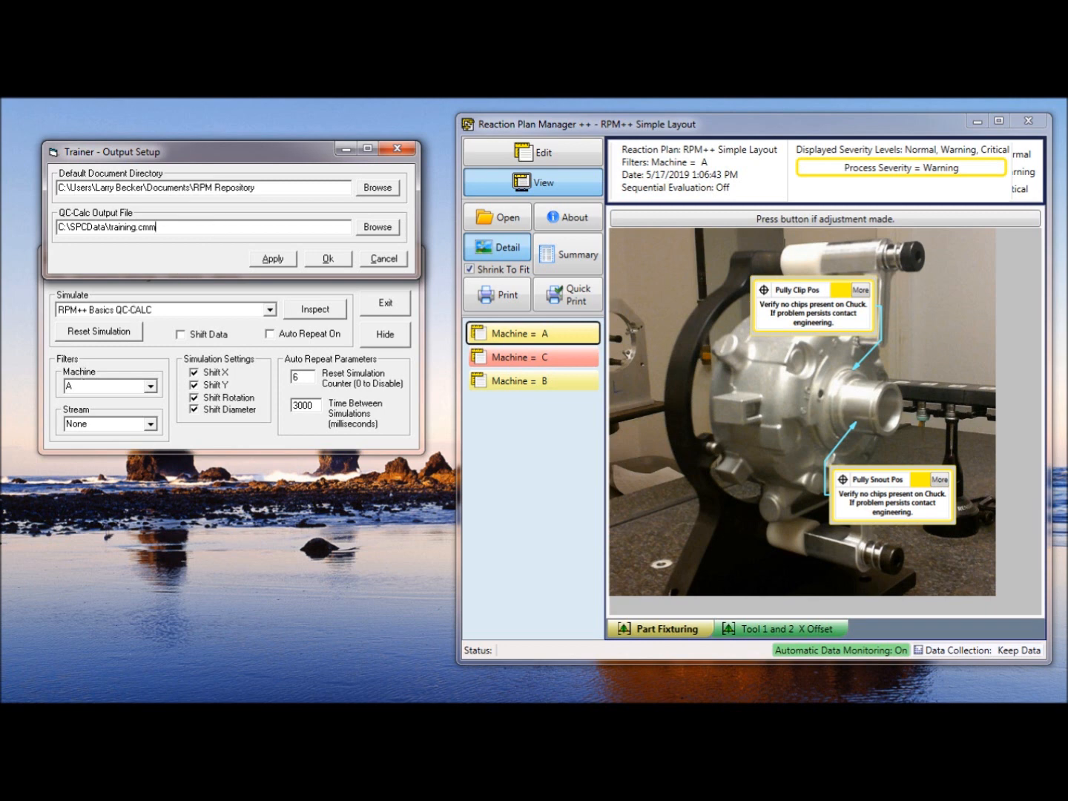
pyautogui.click(239, 111)
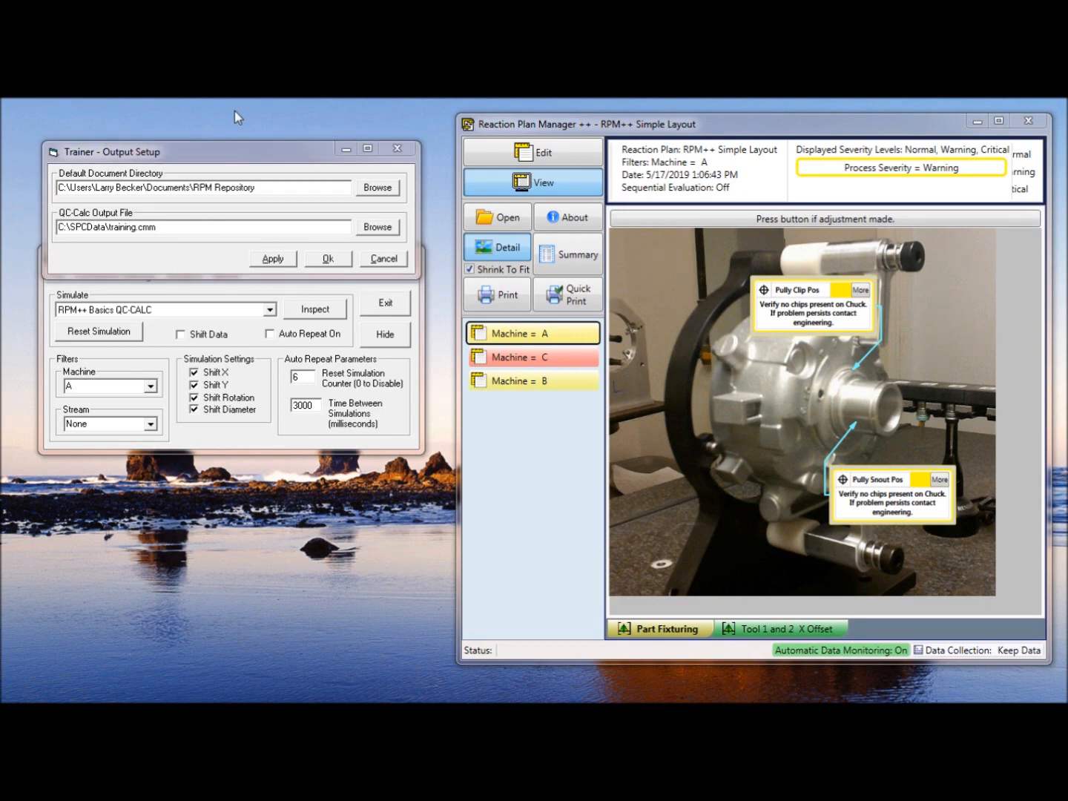
# Switch to QC-CALC Real-Time and use the Install Wizard to choose QC-CALC Standard Format (Comma Delimited) from the Prolink standard formats
pyautogui.moveTo(0, 328); pyautogui.dragTo(644, 134)
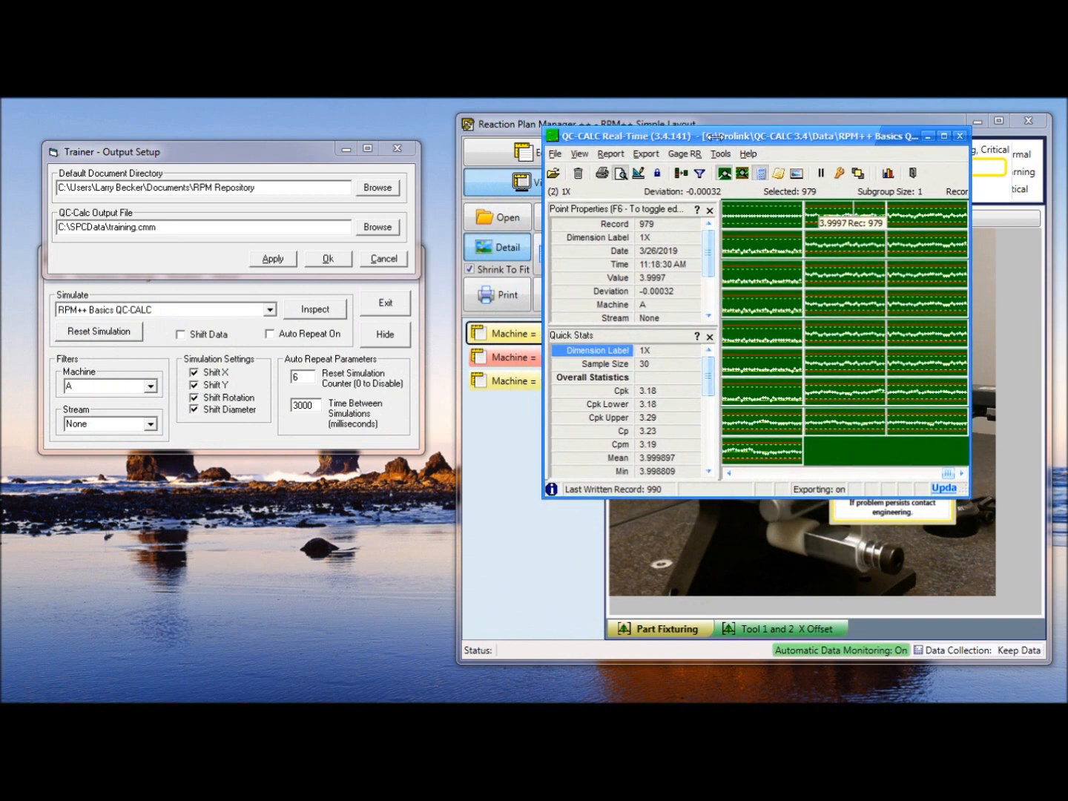
pyautogui.moveTo(715, 137); pyautogui.dragTo(684, 130)
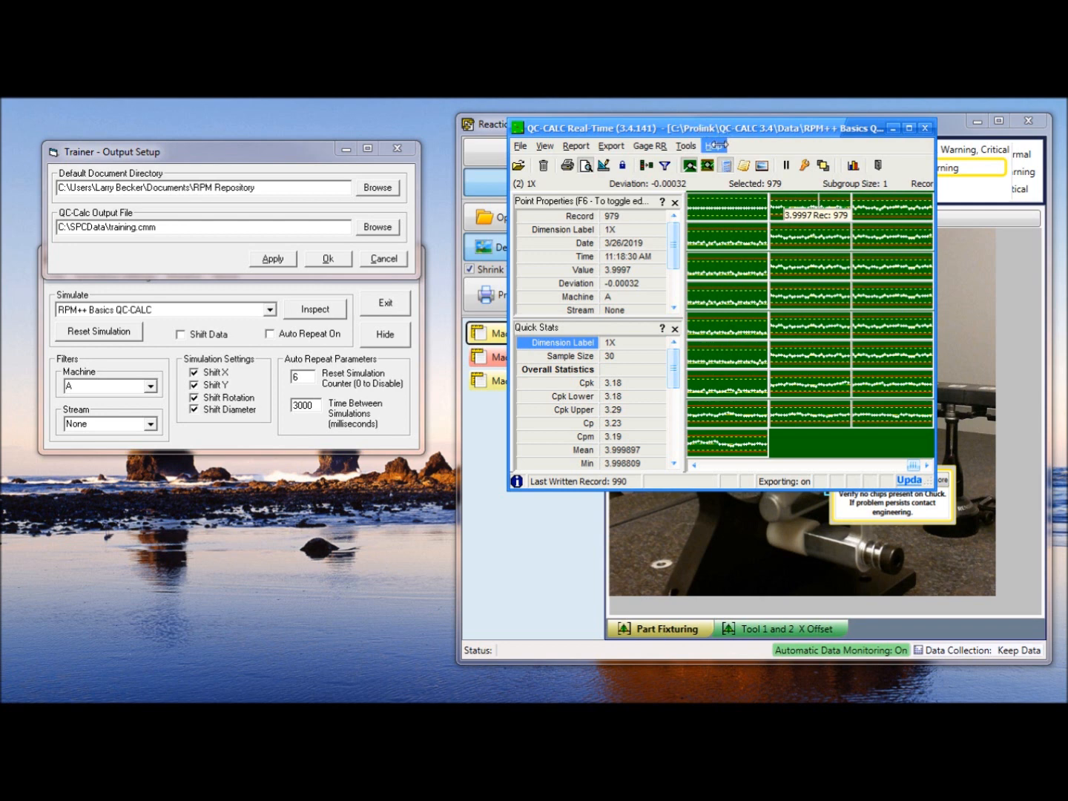
pyautogui.click(716, 144)
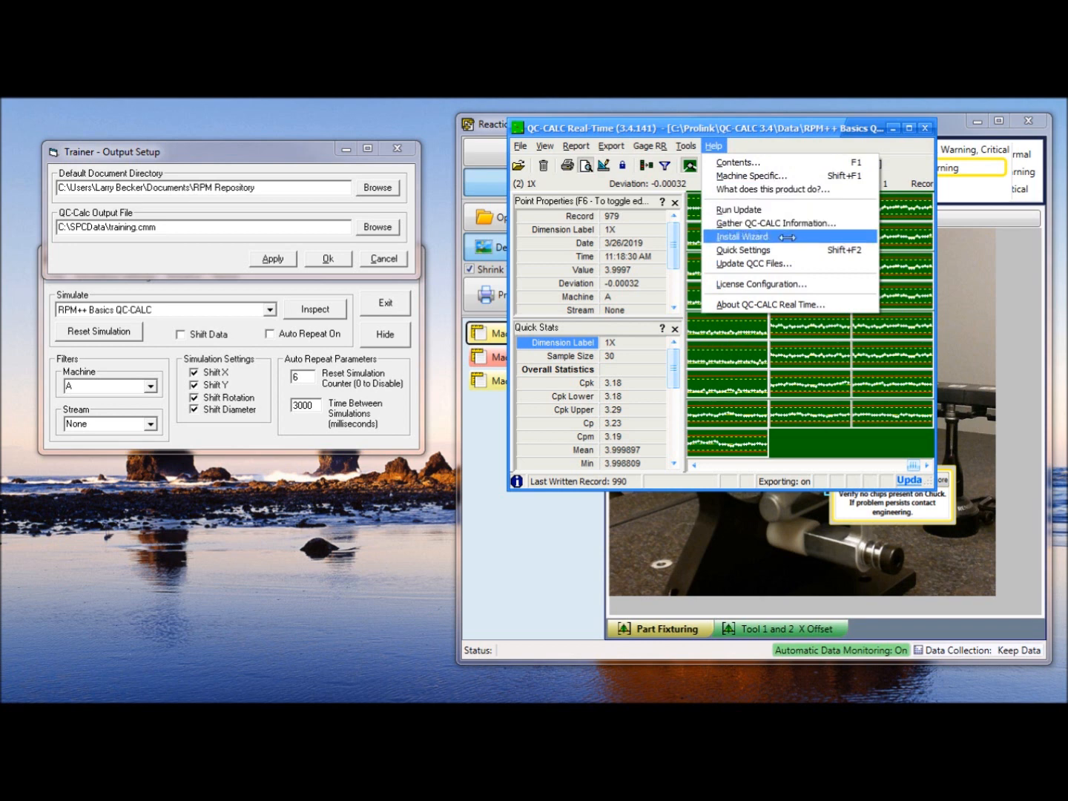
pyautogui.click(743, 237)
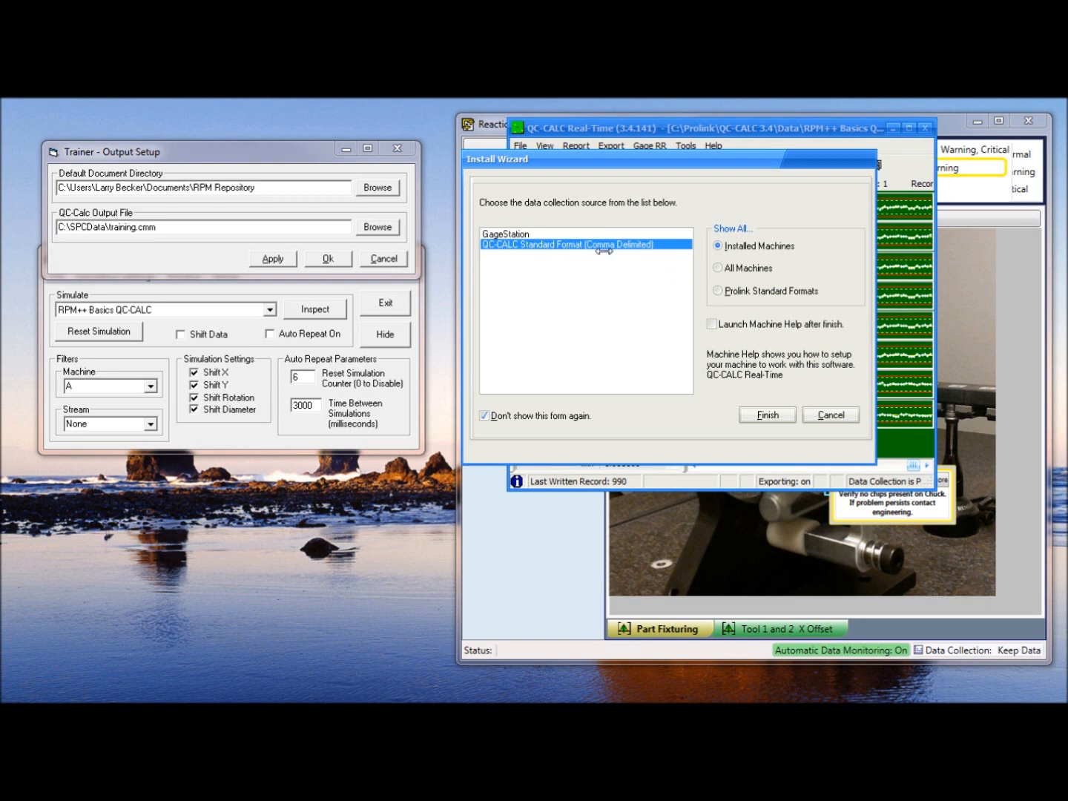
pyautogui.click(717, 291)
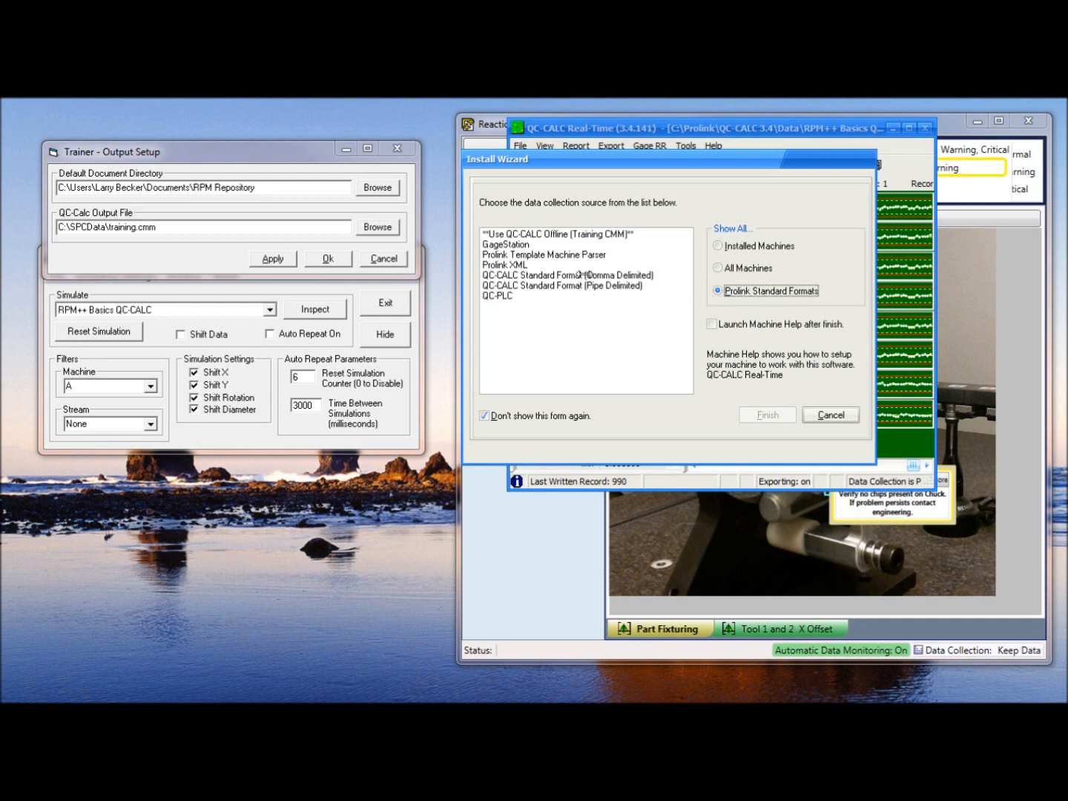
pyautogui.click(537, 275)
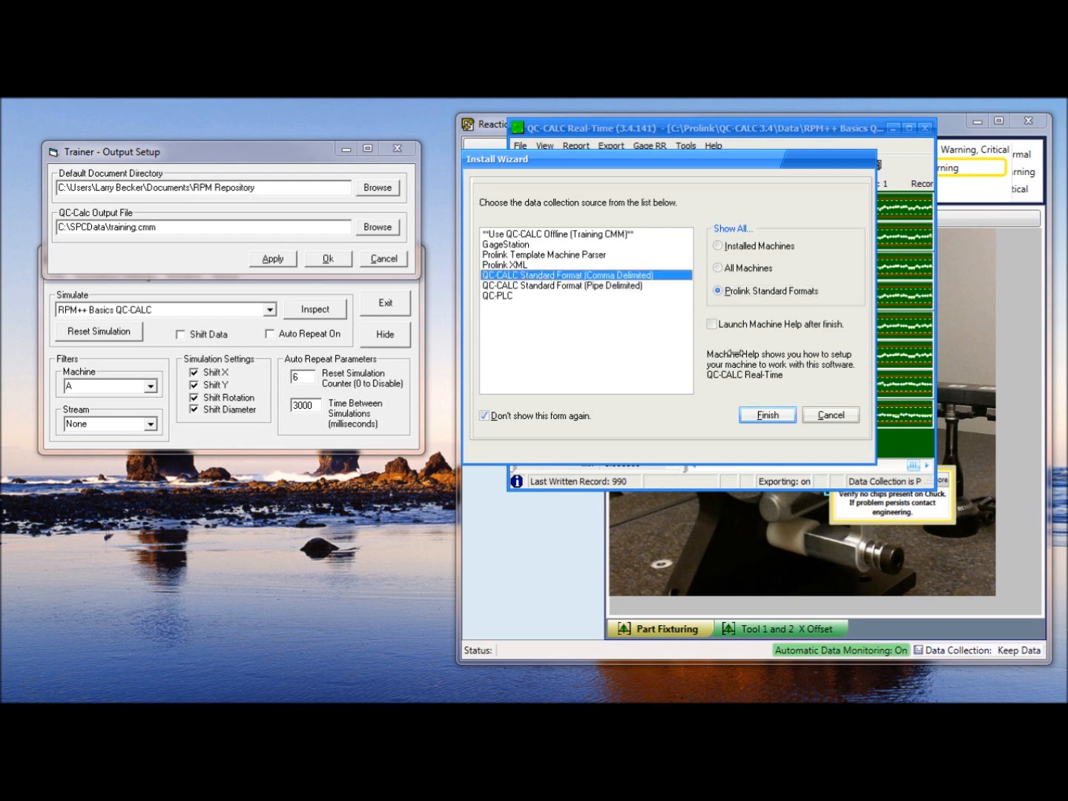
pyautogui.click(759, 416)
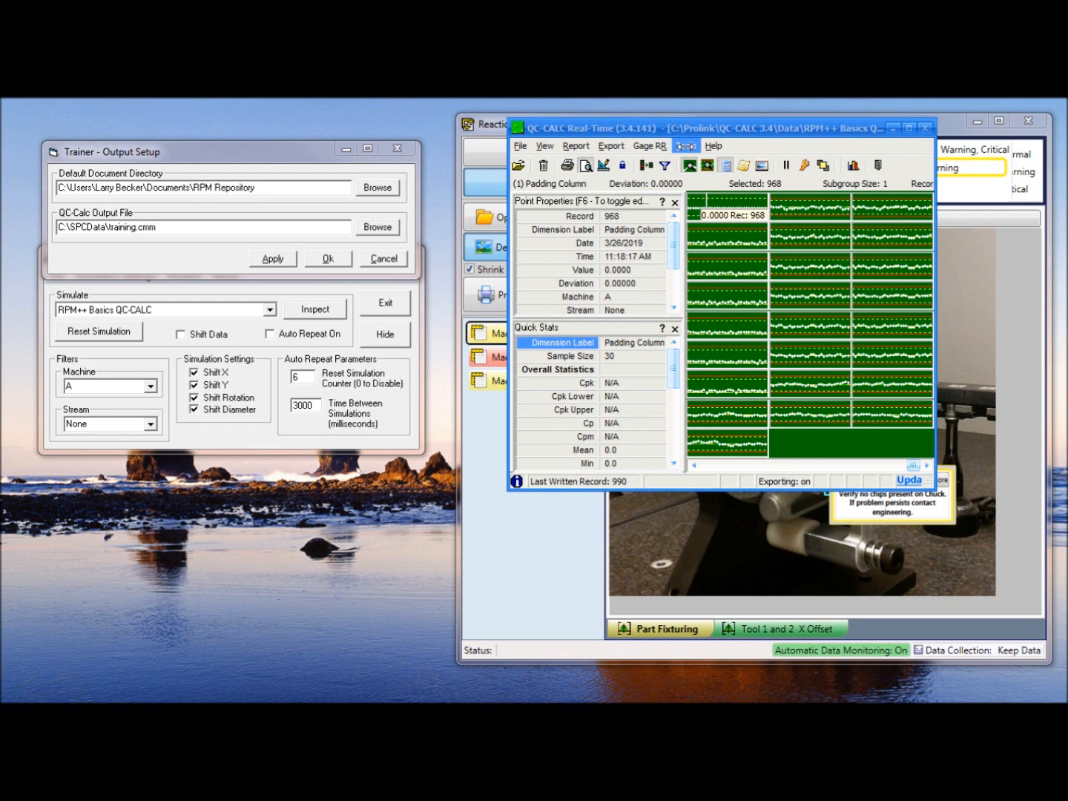
# Open QC-CALC's data collection options and examine the file path and extension in the data source information
pyautogui.click(687, 146)
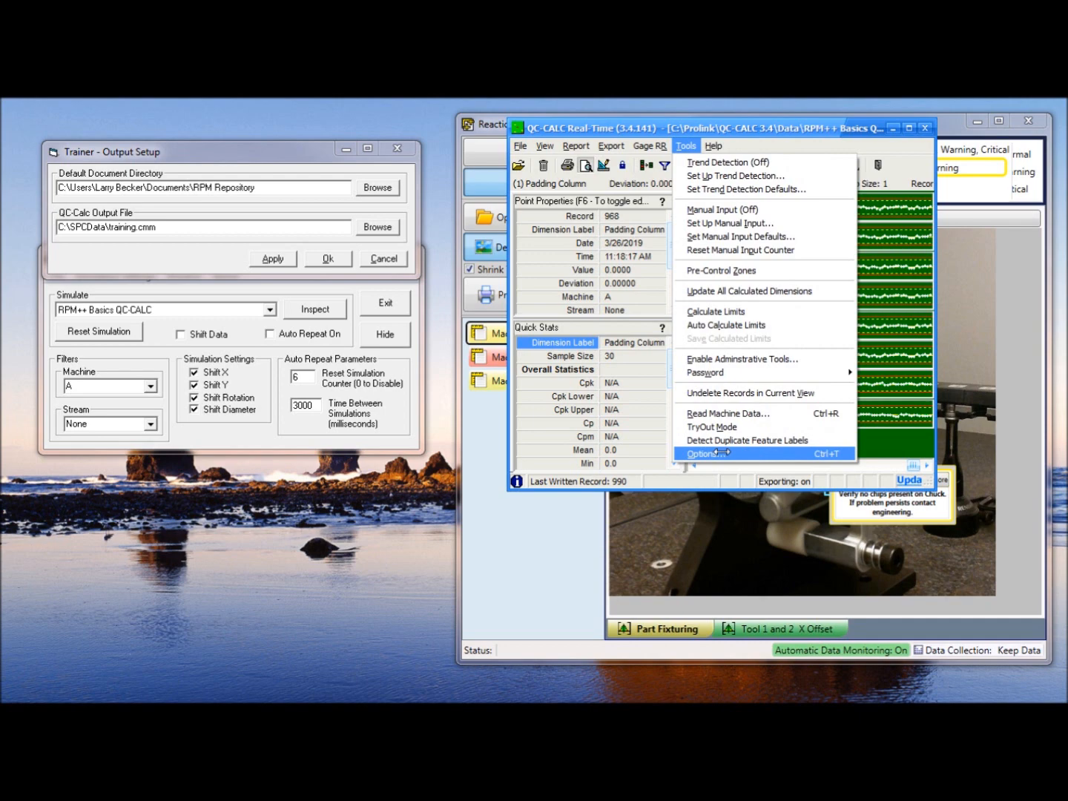
pyautogui.click(719, 453)
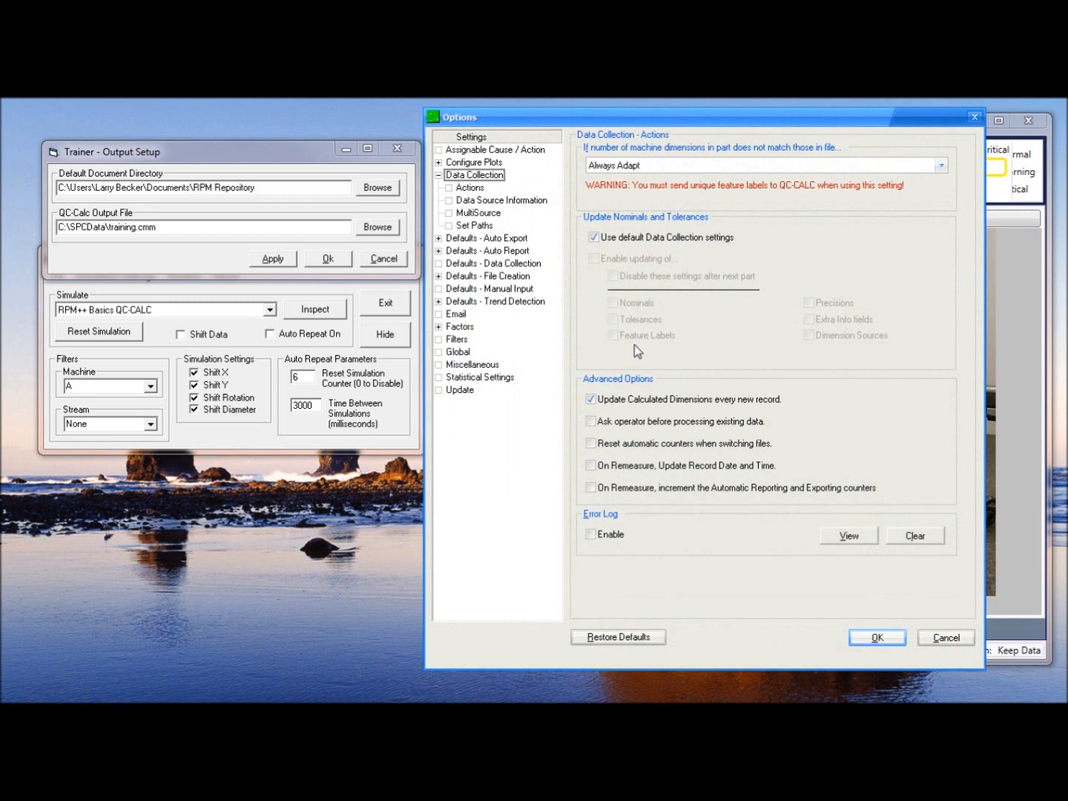
pyautogui.click(495, 202)
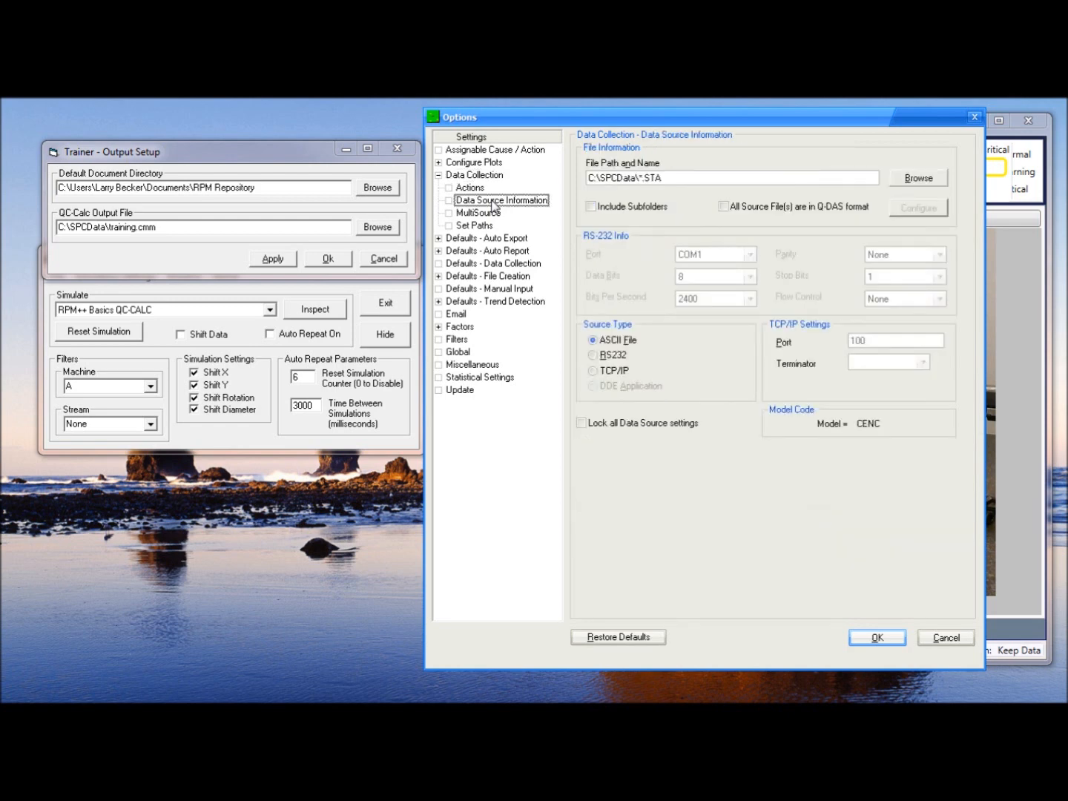
pyautogui.click(686, 177)
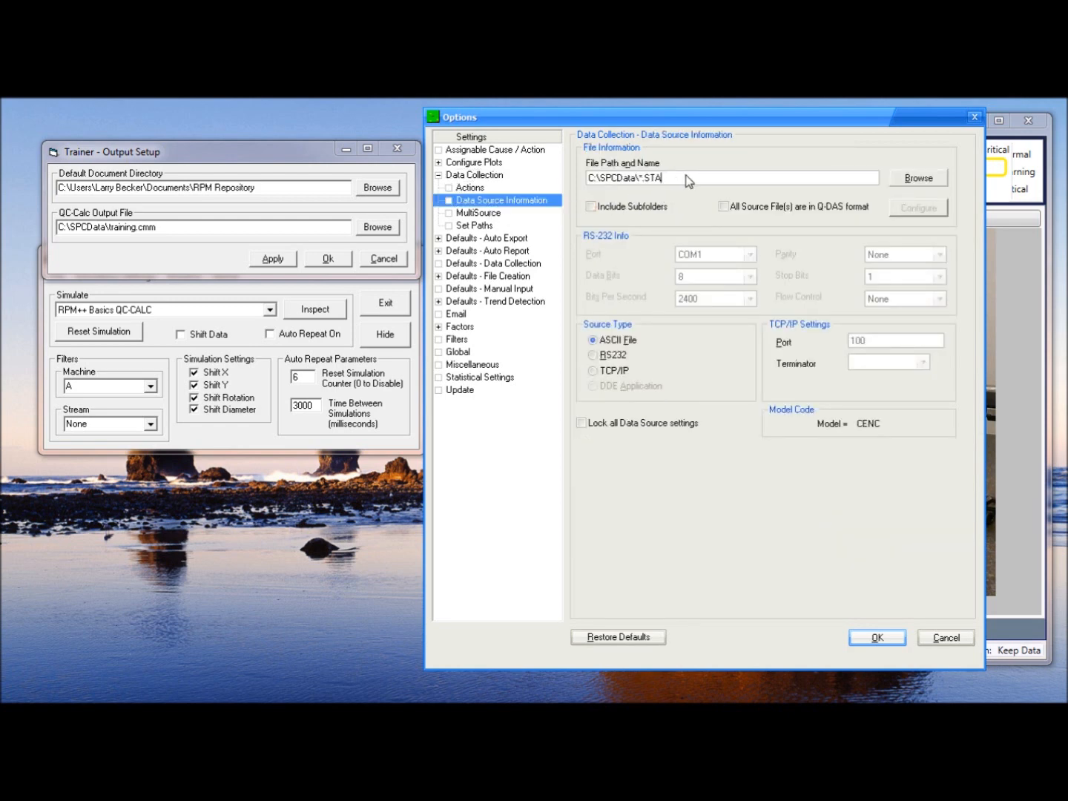
pyautogui.moveTo(684, 178); pyautogui.dragTo(585, 182)
pyautogui.moveTo(669, 177); pyautogui.dragTo(583, 179)
pyautogui.click(664, 182)
pyautogui.moveTo(666, 179); pyautogui.dragTo(638, 179)
pyautogui.click(662, 182)
# Set the trainer's QC-Calc output file to C:\SPCData\training.sta, apply it, and accept the QC-CALC data source options
pyautogui.click(212, 227)
pyautogui.press('BackSpace')
pyautogui.press('BackSpace')
pyautogui.press('BackSpace')
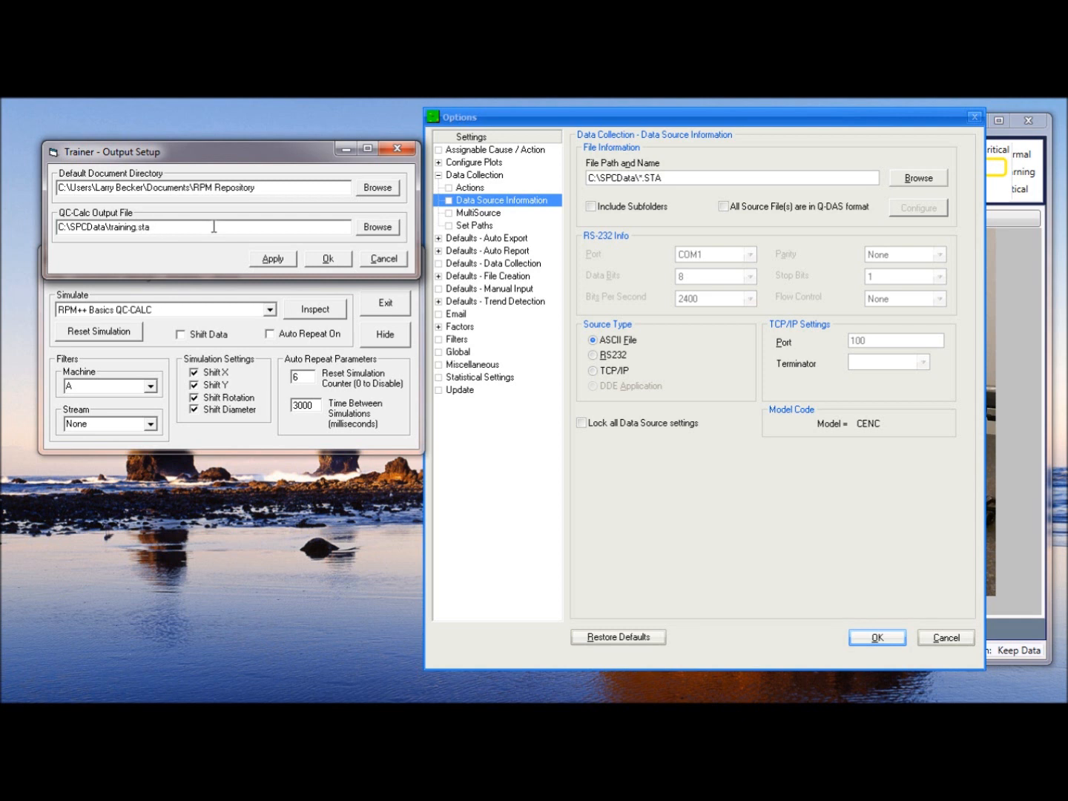
pyautogui.click(266, 261)
pyautogui.click(330, 259)
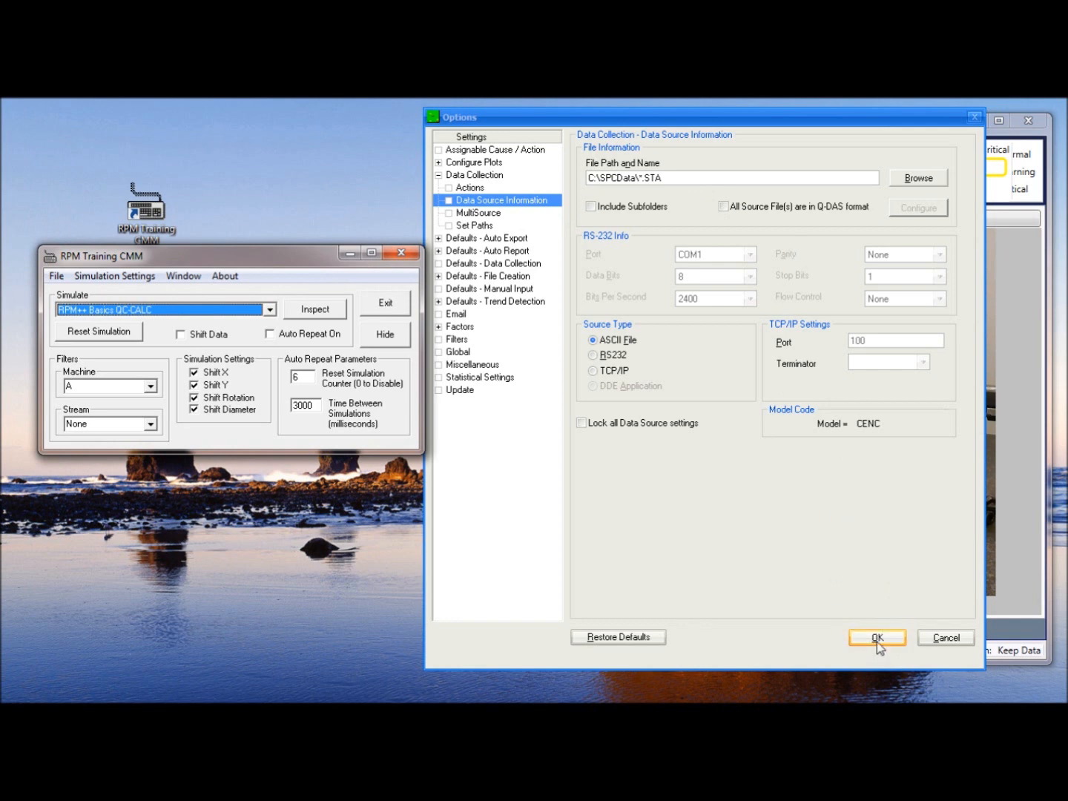
pyautogui.moveTo(673, 178); pyautogui.dragTo(604, 180)
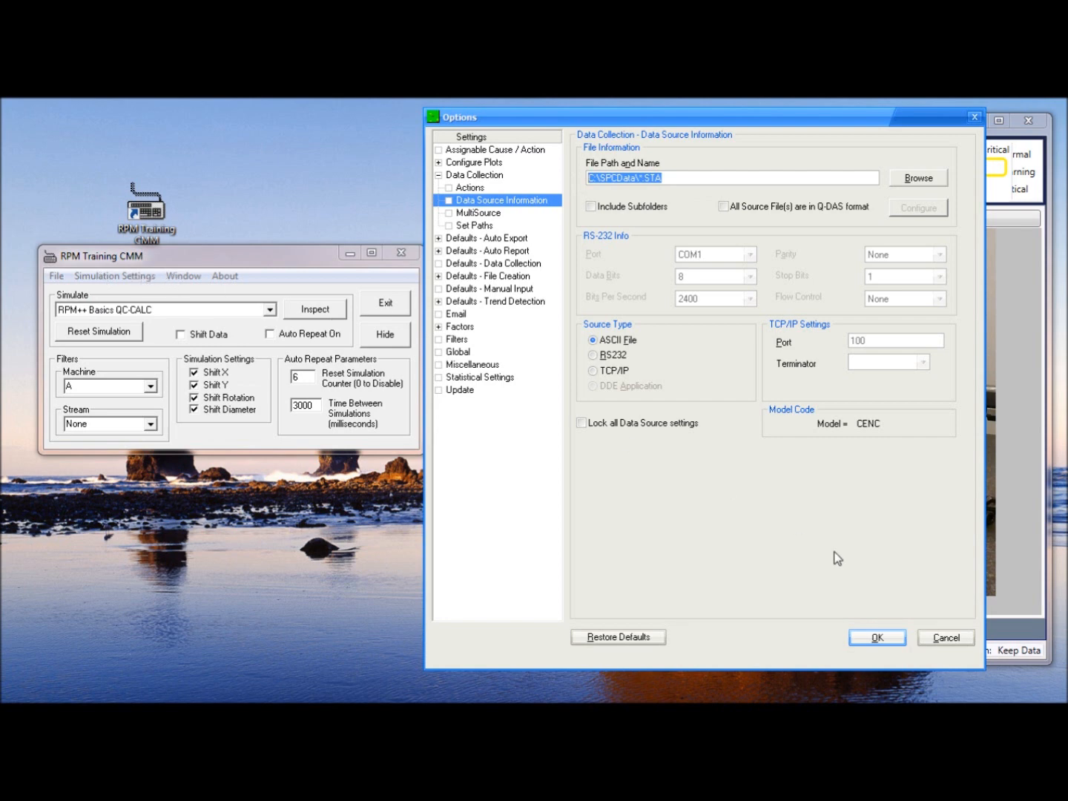
pyautogui.click(891, 643)
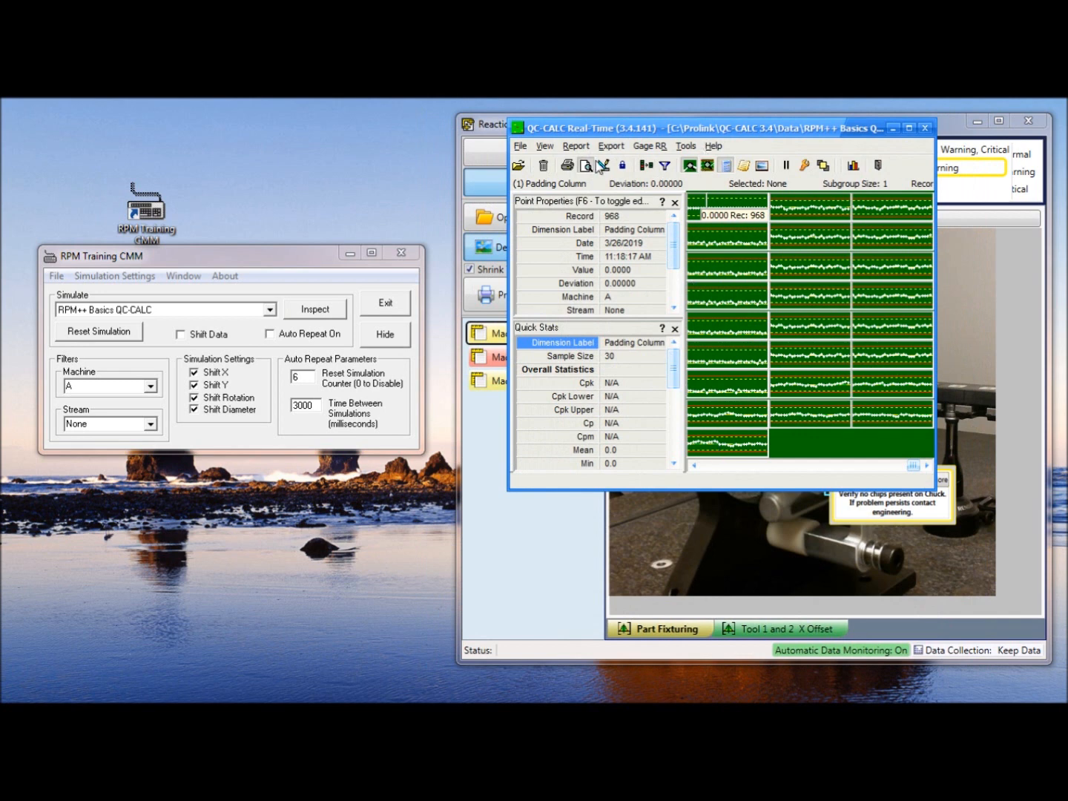
# Arrange the QC-CALC Real-Time window above the training CMM window, with both clear of Reaction Plan Manager ++
pyautogui.moveTo(270, 257); pyautogui.dragTo(269, 504)
pyautogui.moveTo(720, 128); pyautogui.dragTo(216, 110)
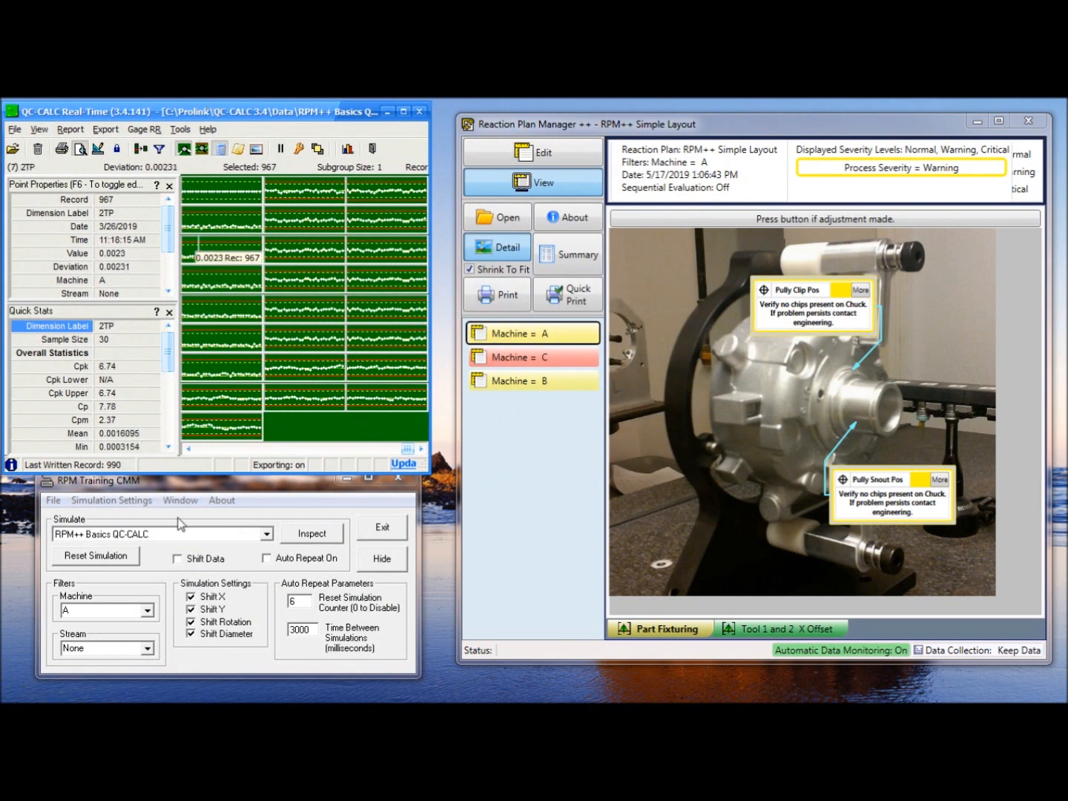
pyautogui.click(199, 487)
pyautogui.moveTo(206, 488); pyautogui.dragTo(206, 490)
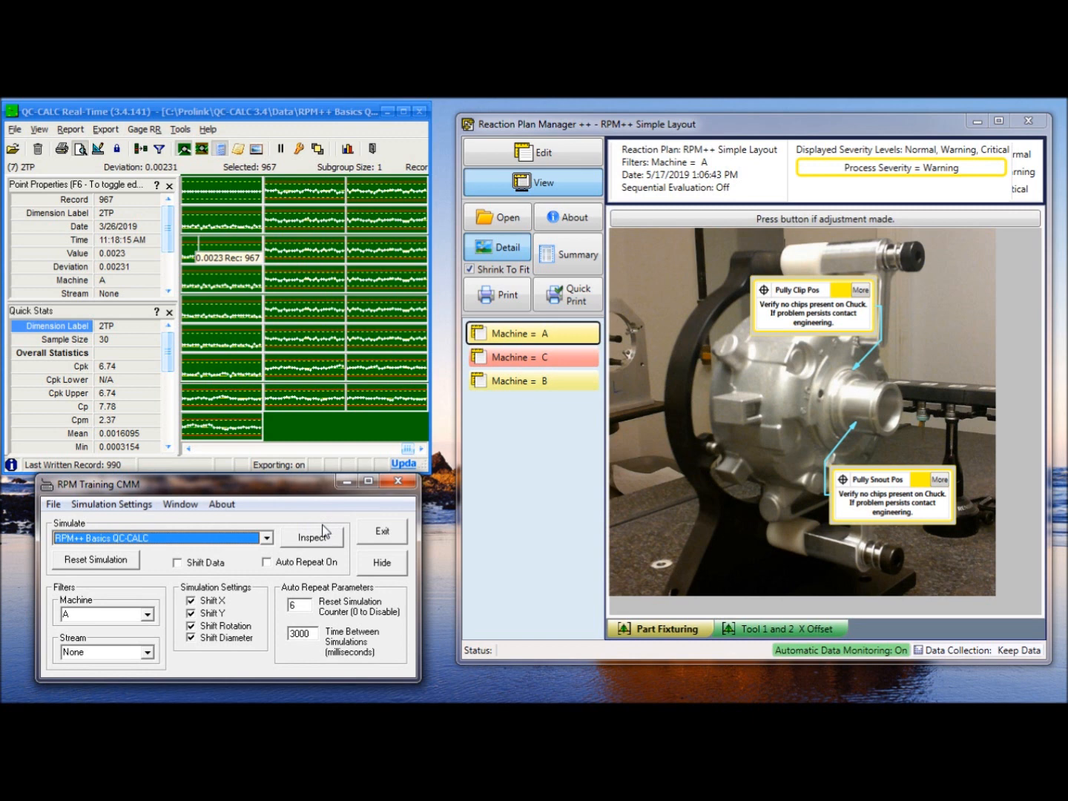
pyautogui.click(437, 515)
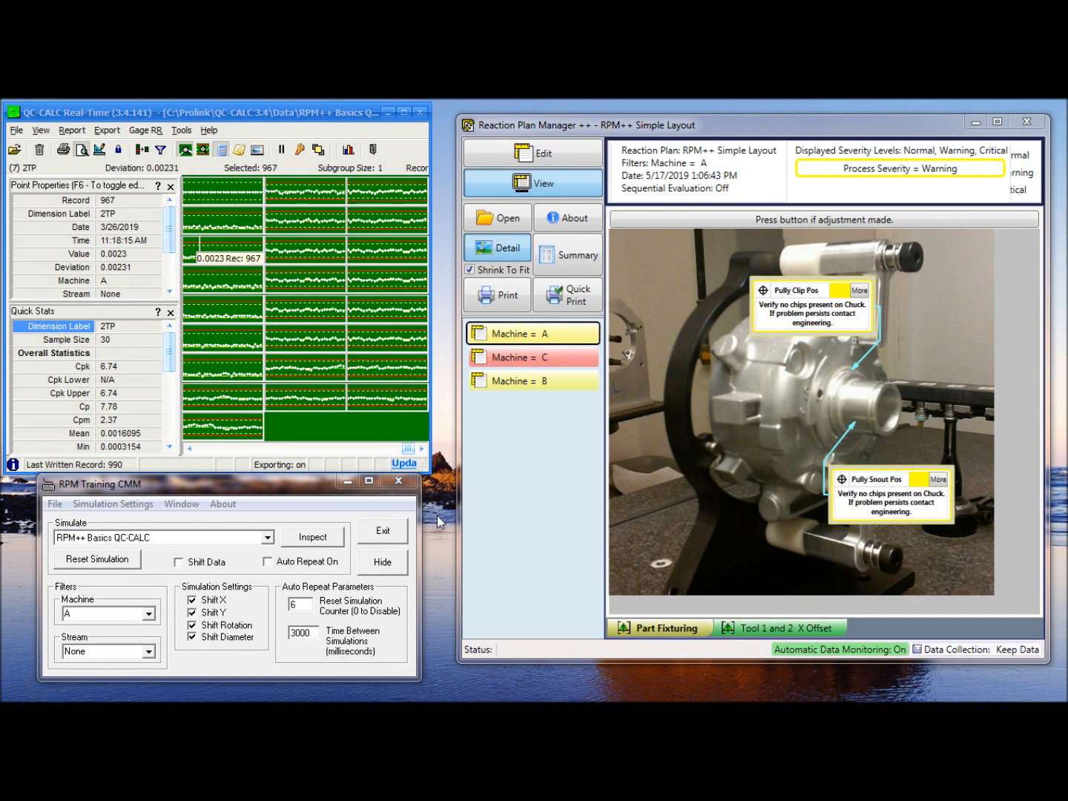
# Run an inspection with the RPM++ Basics QC-CALC simulation, move the error message aside to check the charts, and dismiss it
pyautogui.click(312, 541)
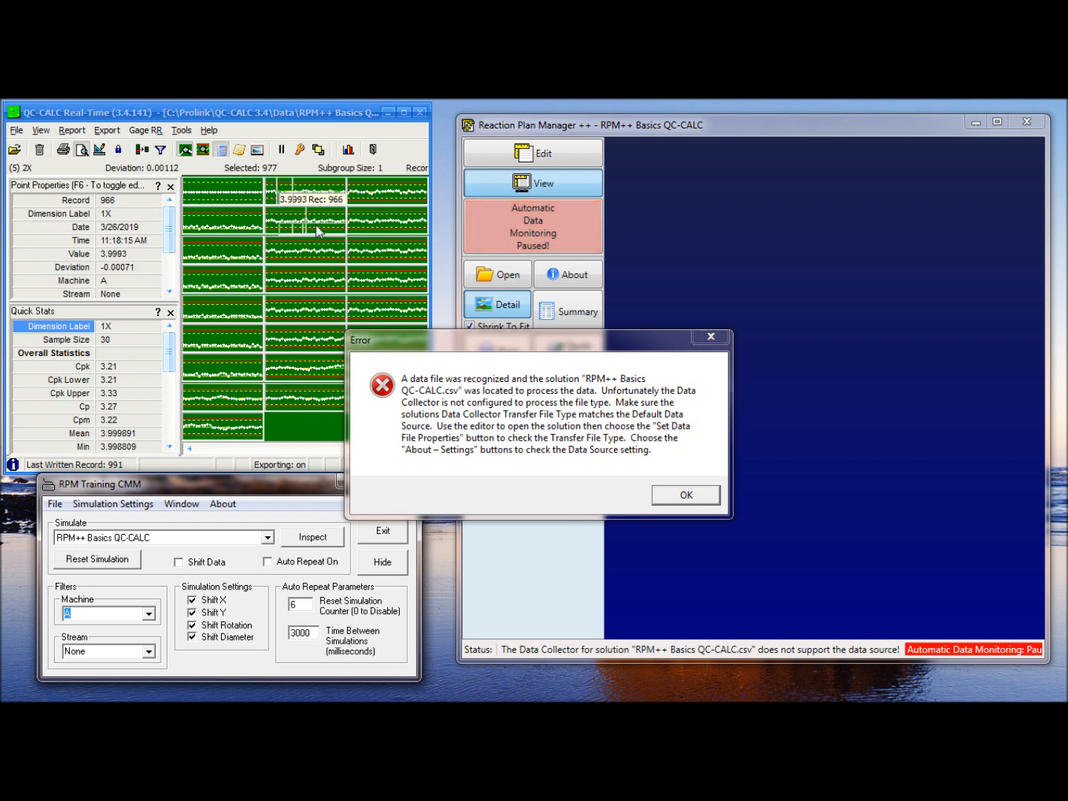
pyautogui.moveTo(537, 344); pyautogui.dragTo(549, 330)
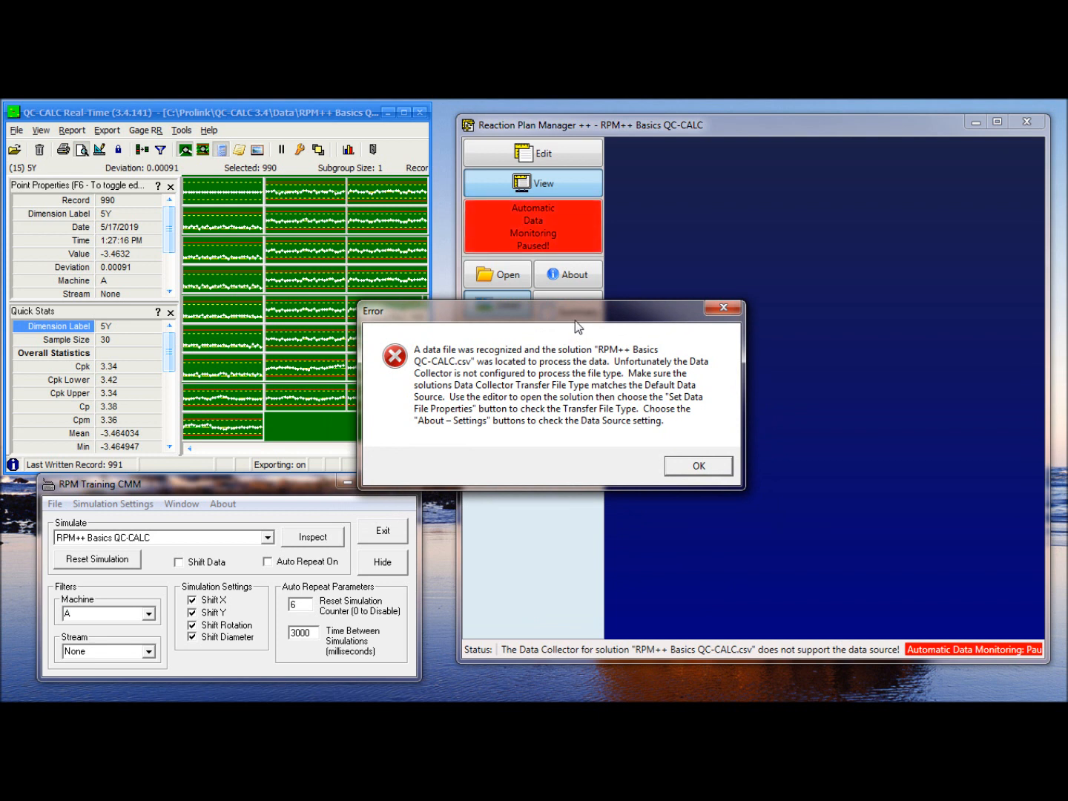
pyautogui.moveTo(573, 313); pyautogui.dragTo(571, 309)
pyautogui.click(273, 257)
pyautogui.click(401, 284)
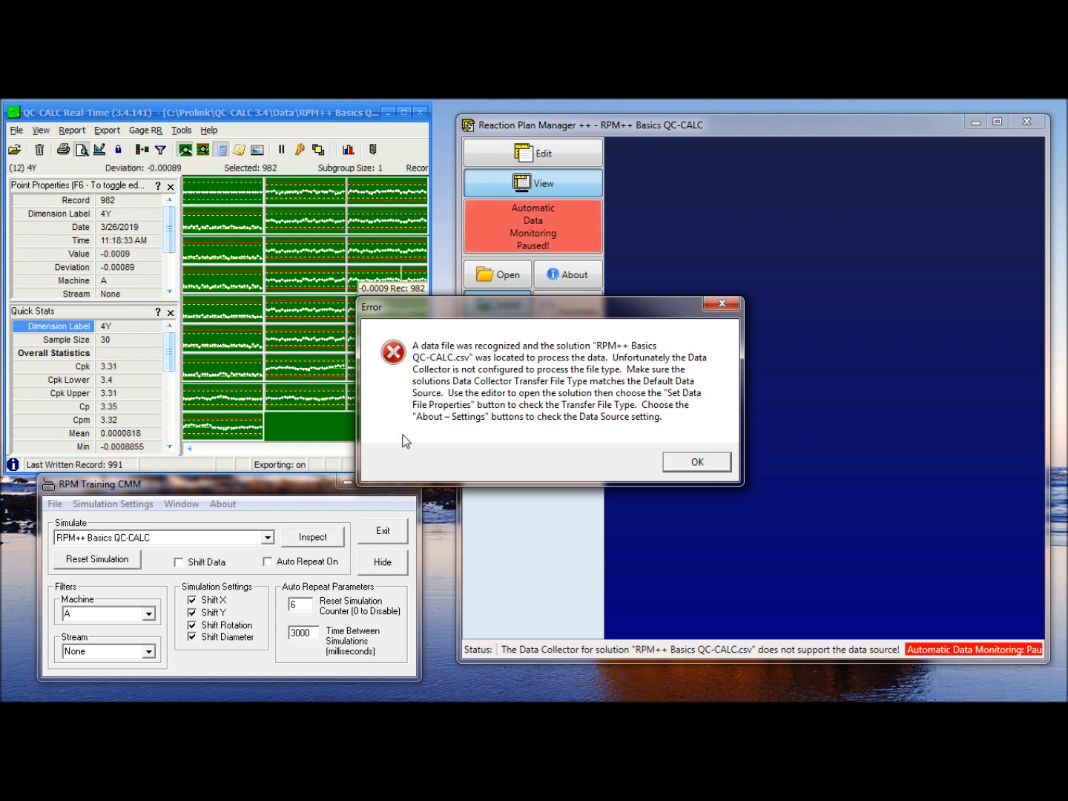
pyautogui.click(697, 462)
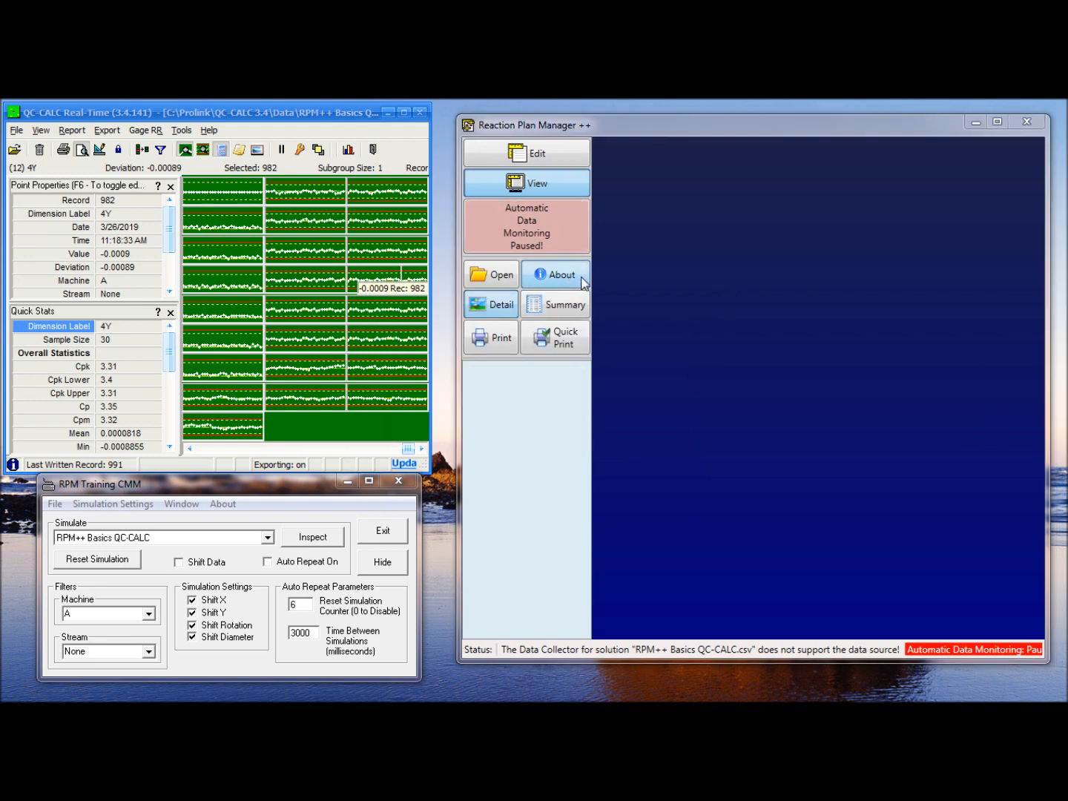
# Set Reaction Plan Manager ++'s default data source to Prolink Export After Version 3.4.82, check the trigger directory, and save the settings
pyautogui.click(585, 283)
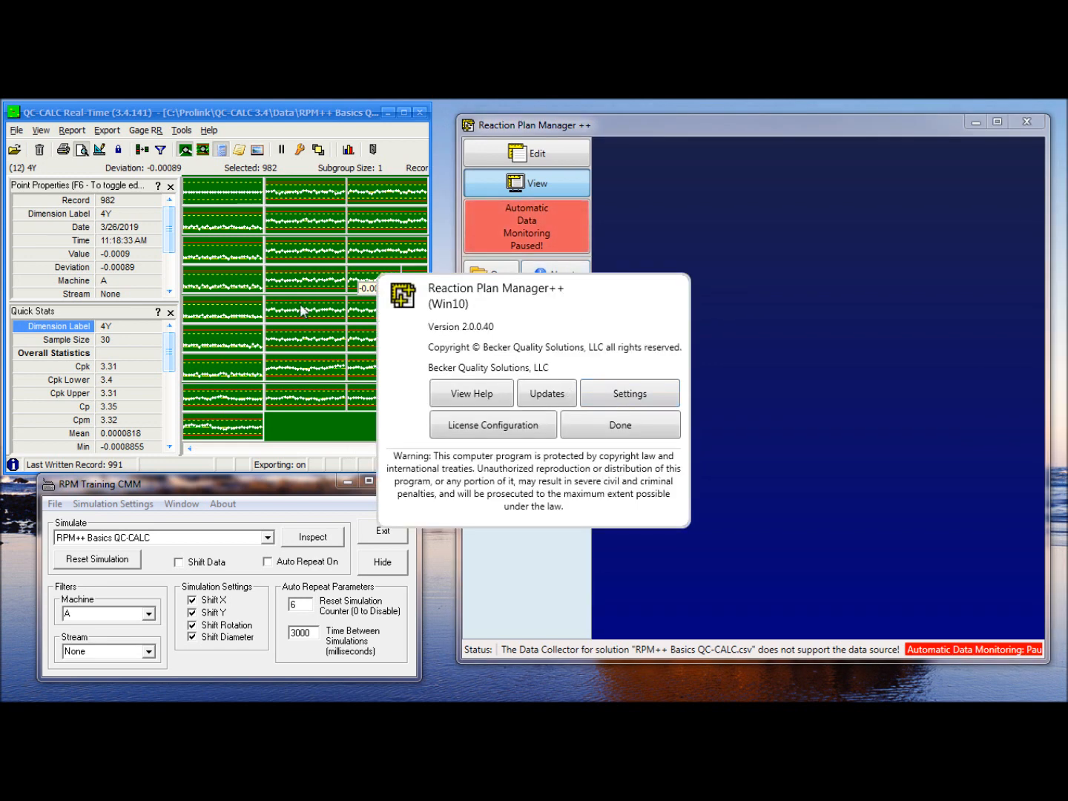
pyautogui.click(631, 394)
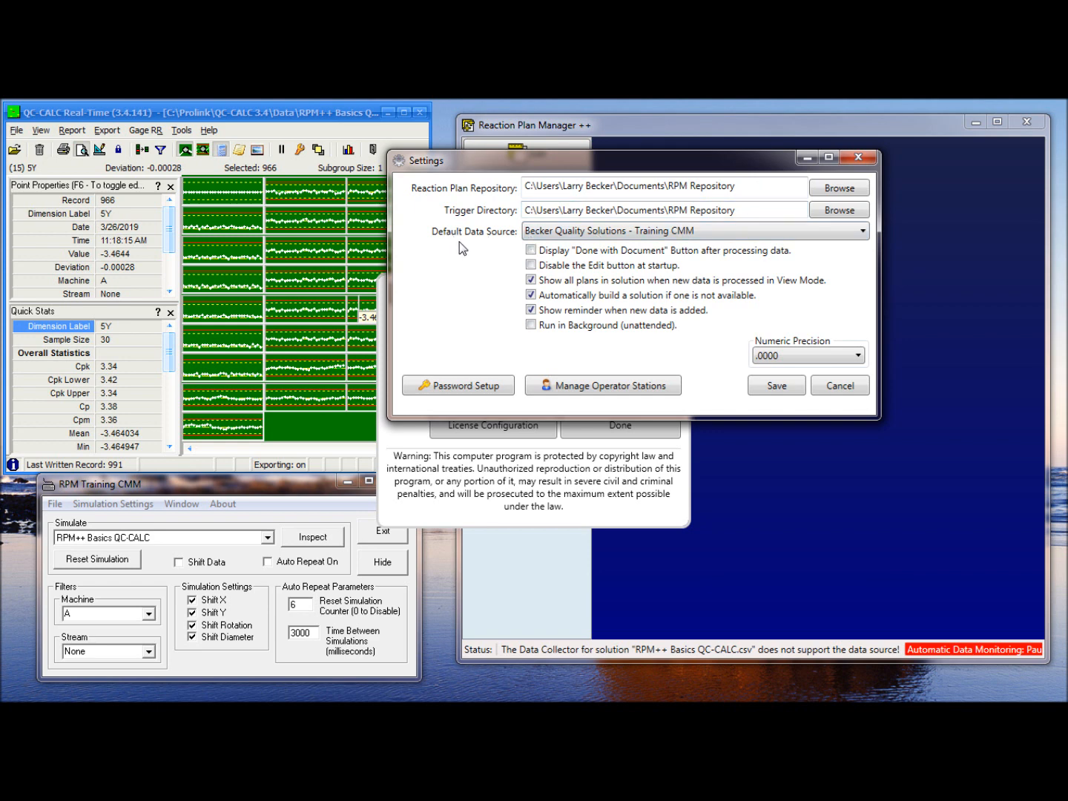
pyautogui.click(714, 236)
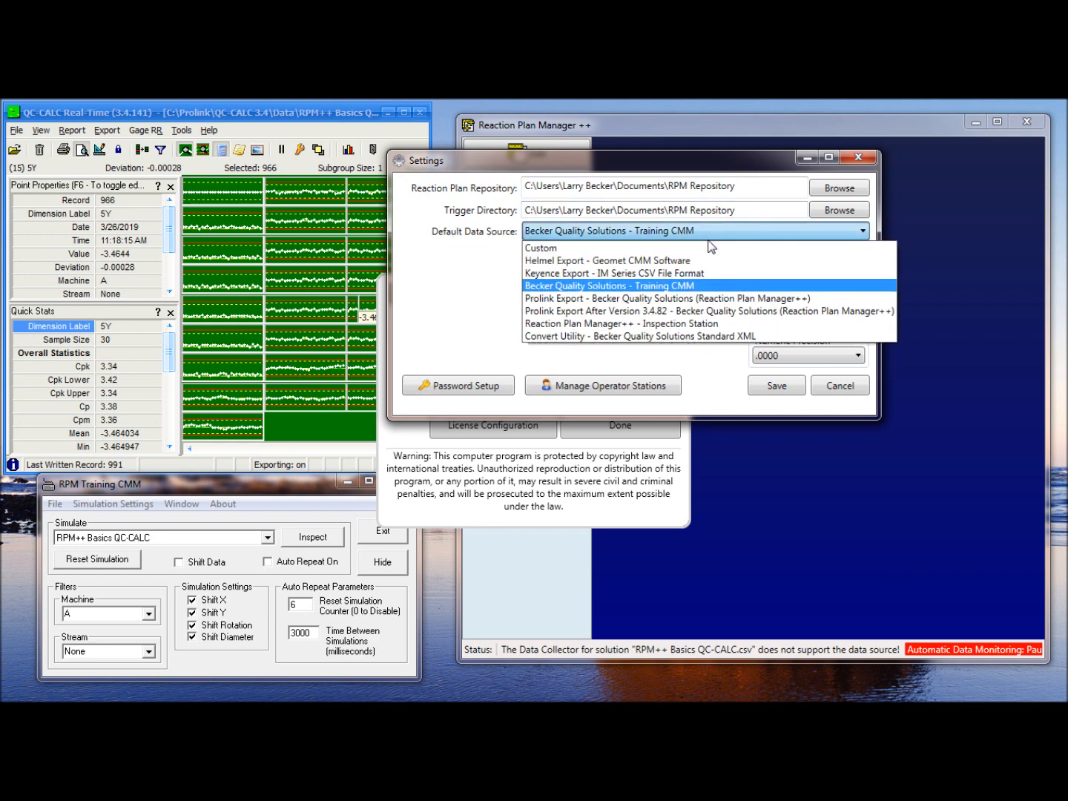
pyautogui.click(690, 311)
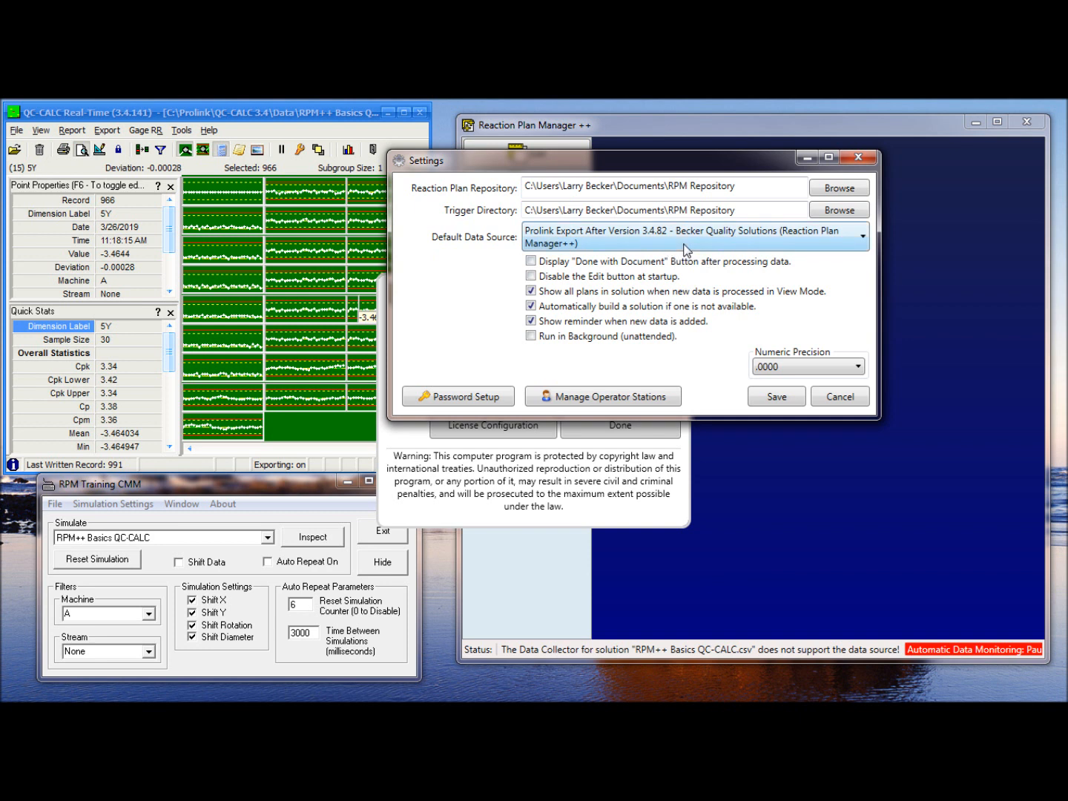
pyautogui.click(760, 211)
pyautogui.moveTo(733, 210); pyautogui.dragTo(523, 212)
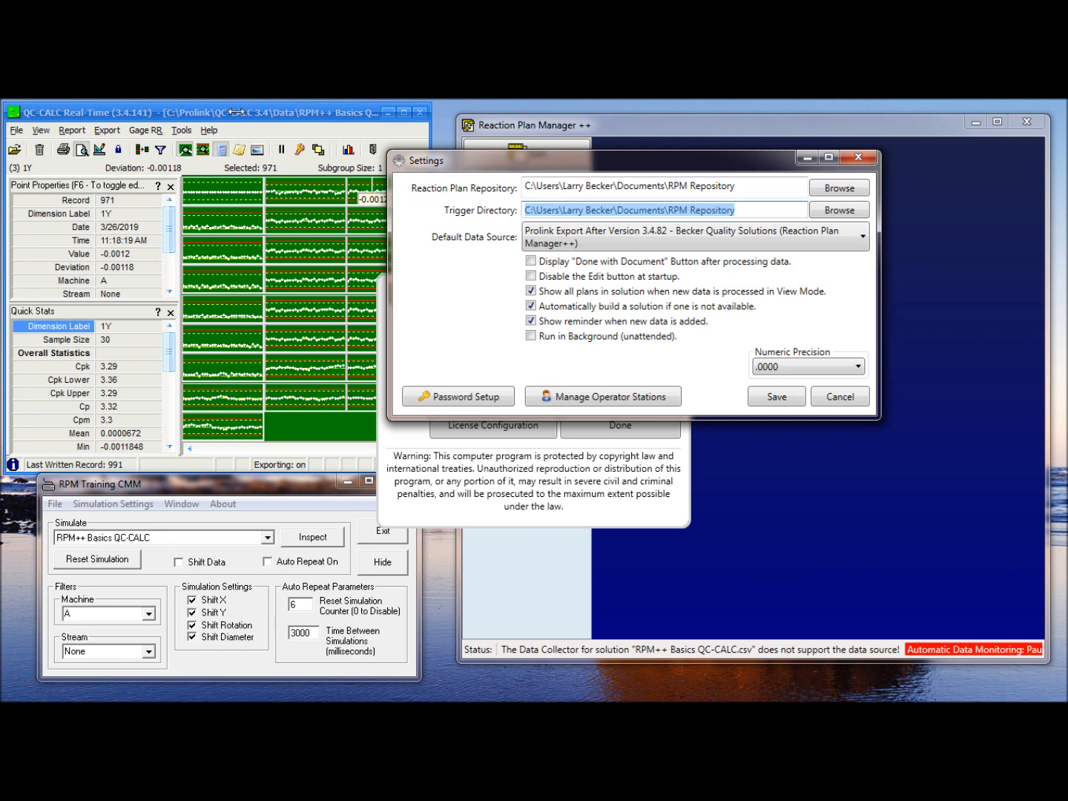
pyautogui.click(785, 397)
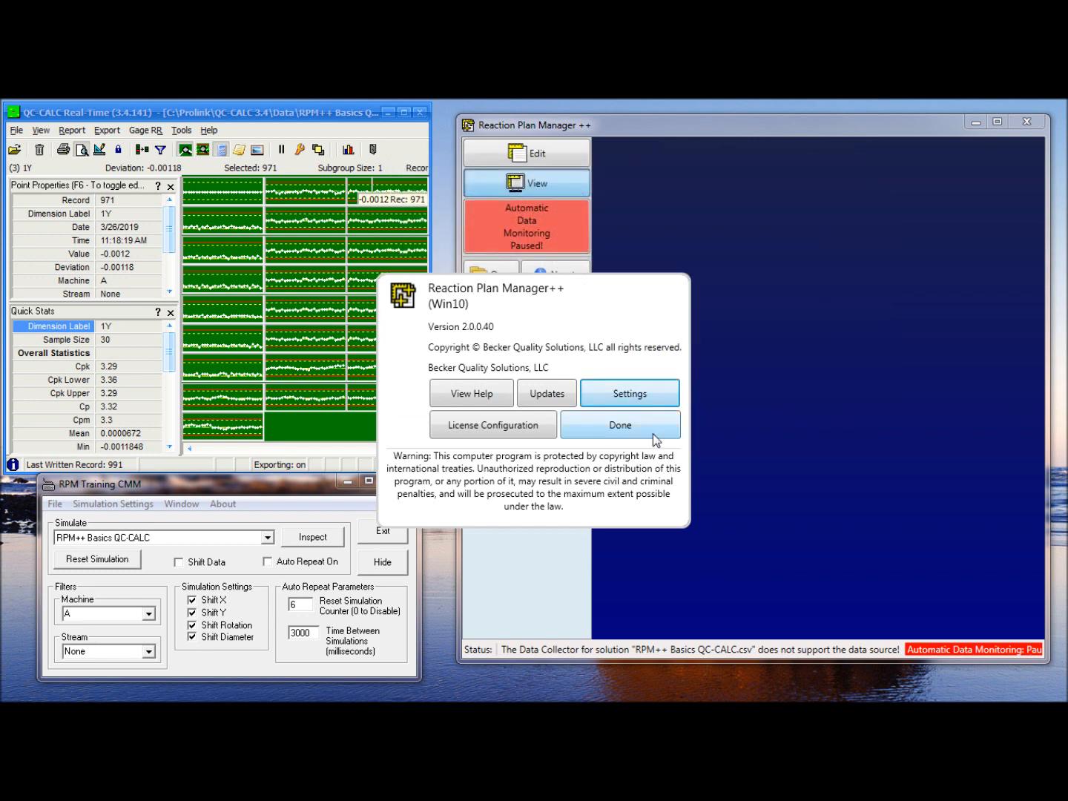
pyautogui.click(653, 433)
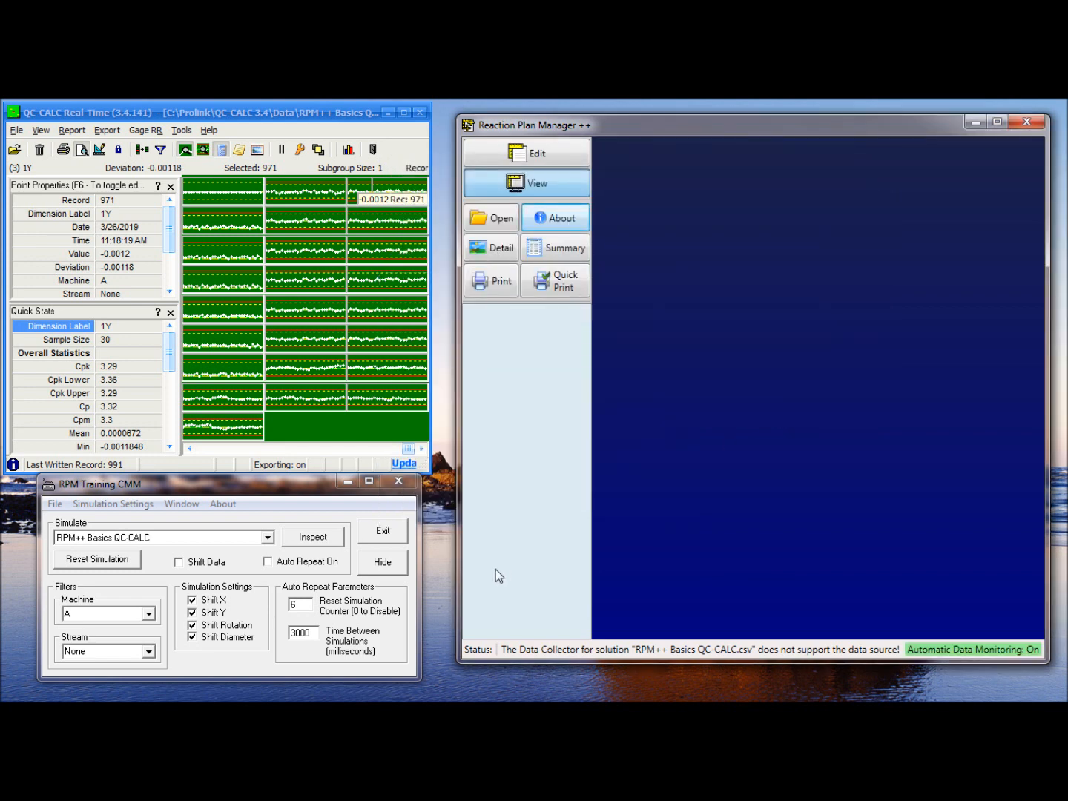
# Run another training CMM inspection with the RPM++ Basics QC-CALC simulation for machine A
pyautogui.click(314, 537)
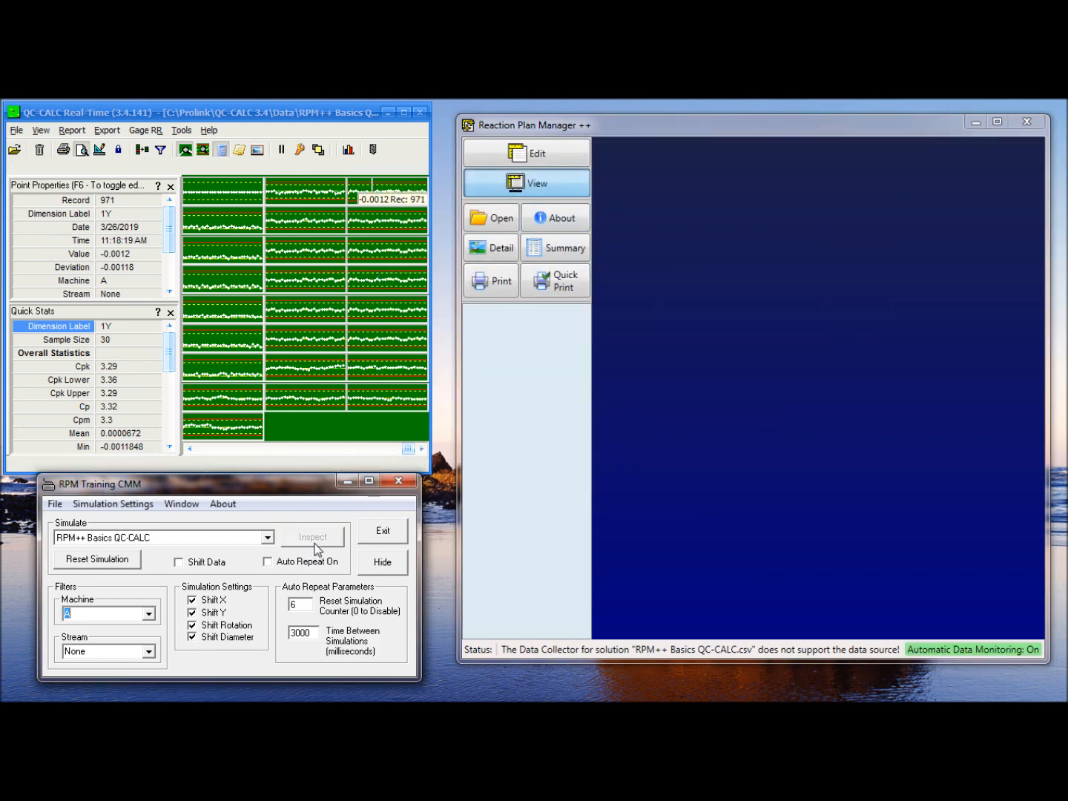